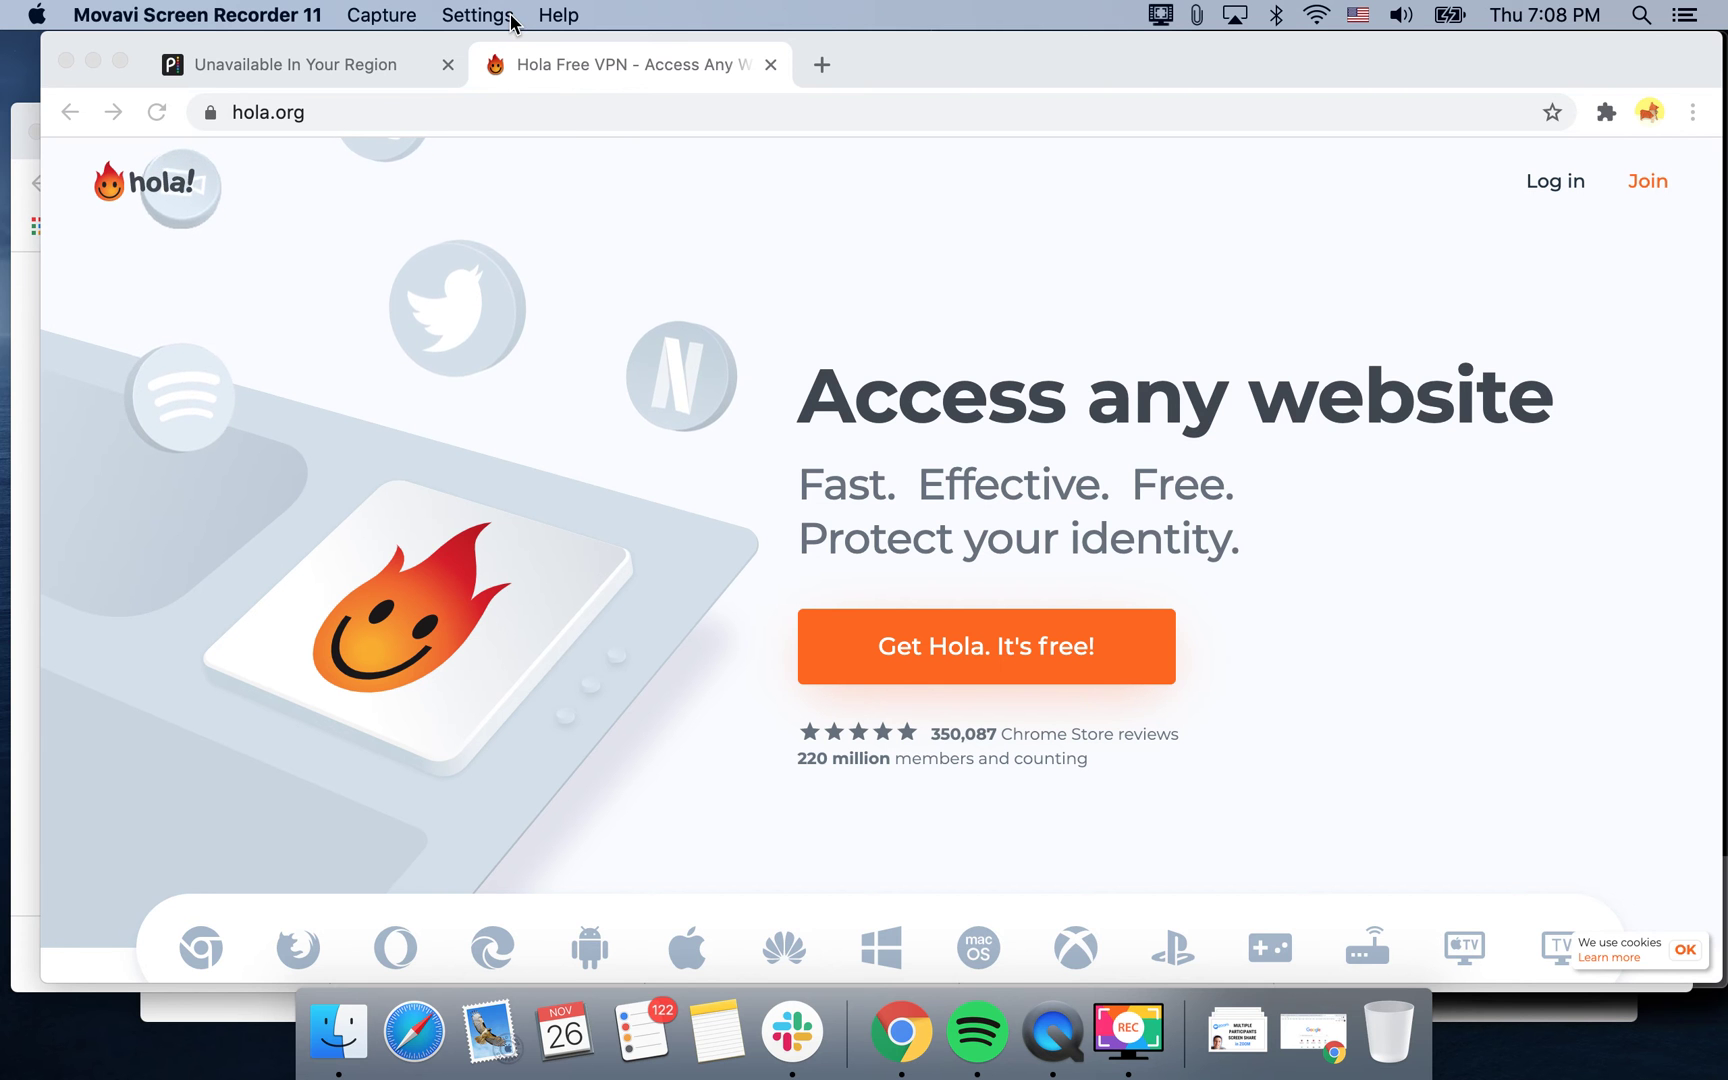
# Step: Bring Chrome forward and check the Peacock tab showing it's unavailable in this region
pyautogui.click(895, 66)
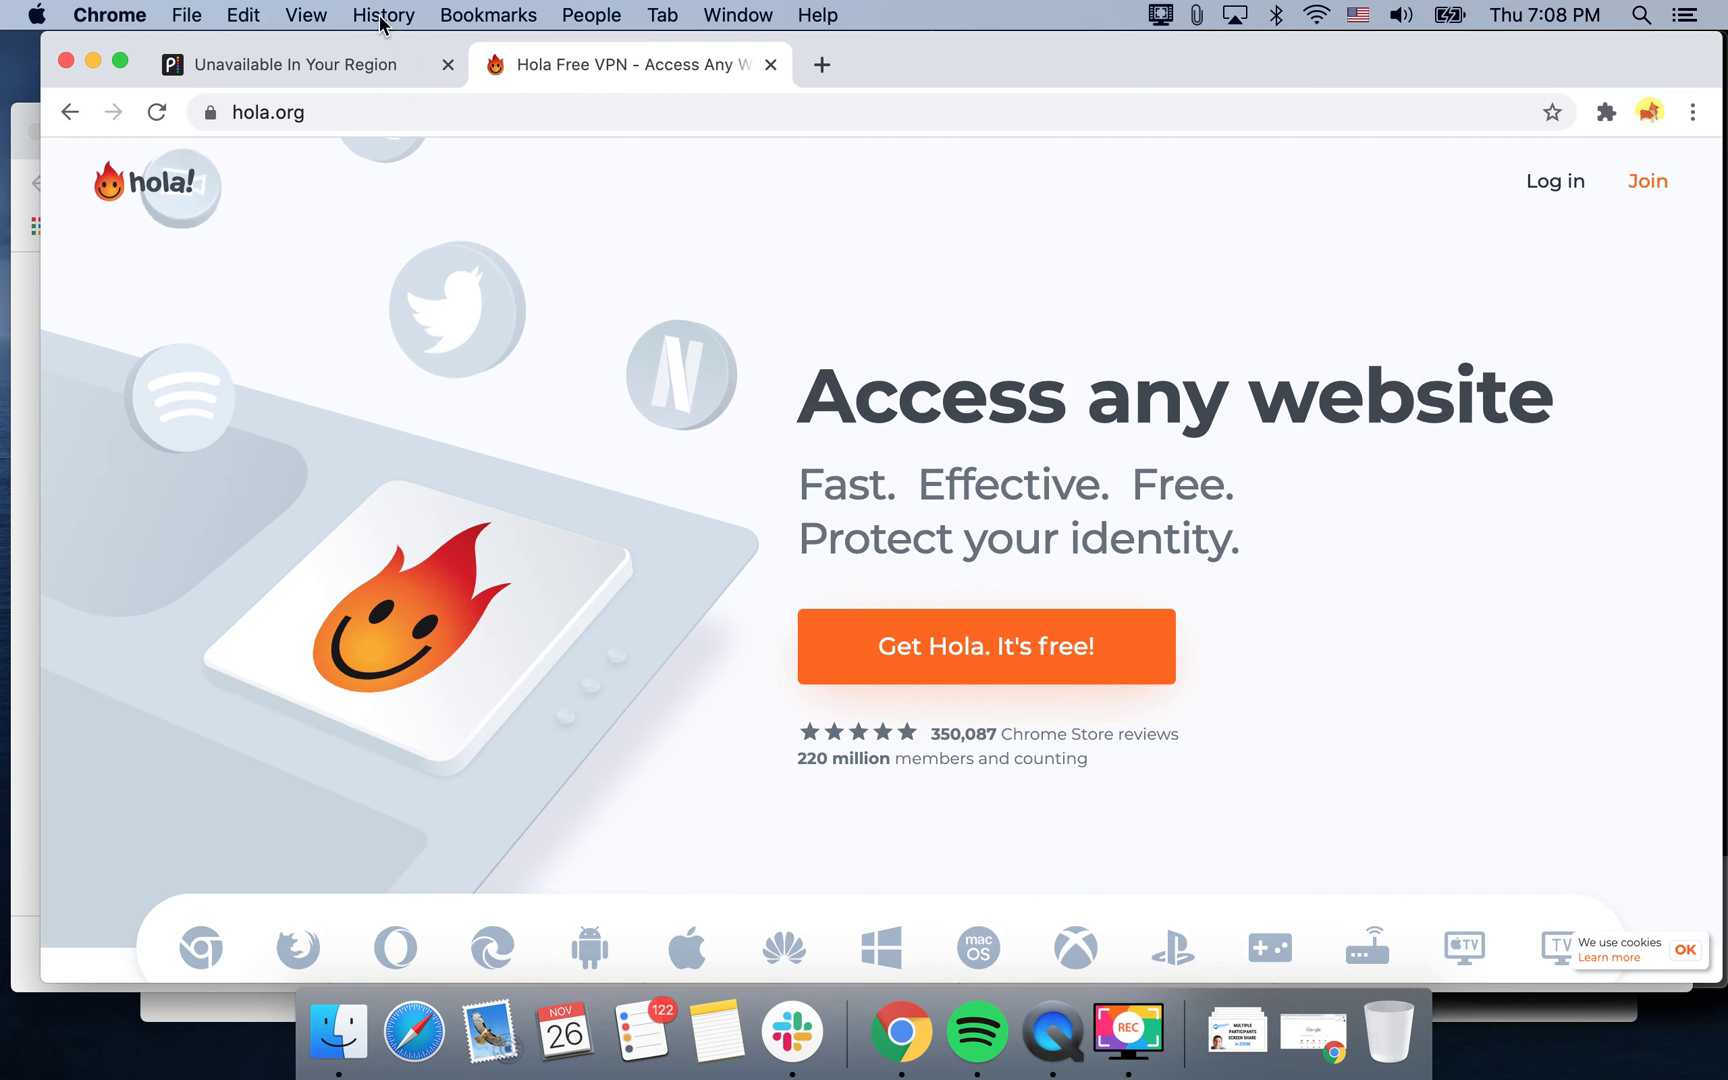
pyautogui.click(364, 74)
pyautogui.scroll(-3, 652, 529)
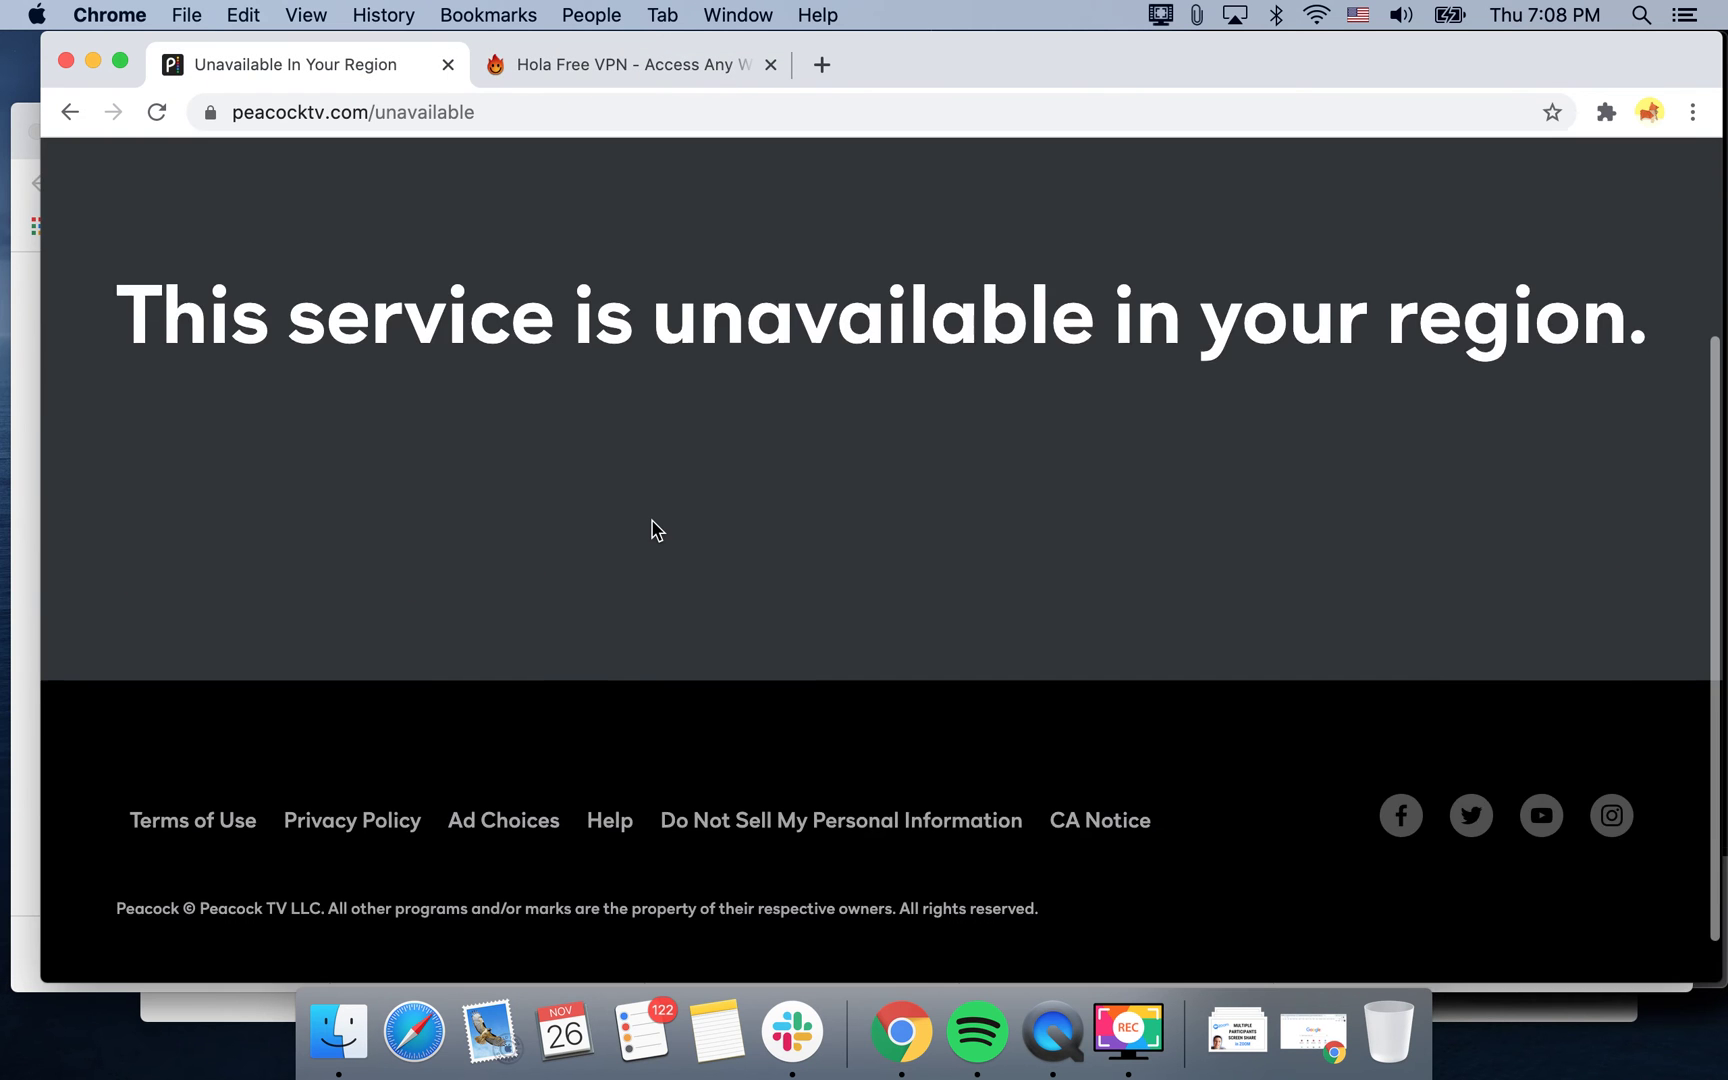
pyautogui.scroll(3, 652, 529)
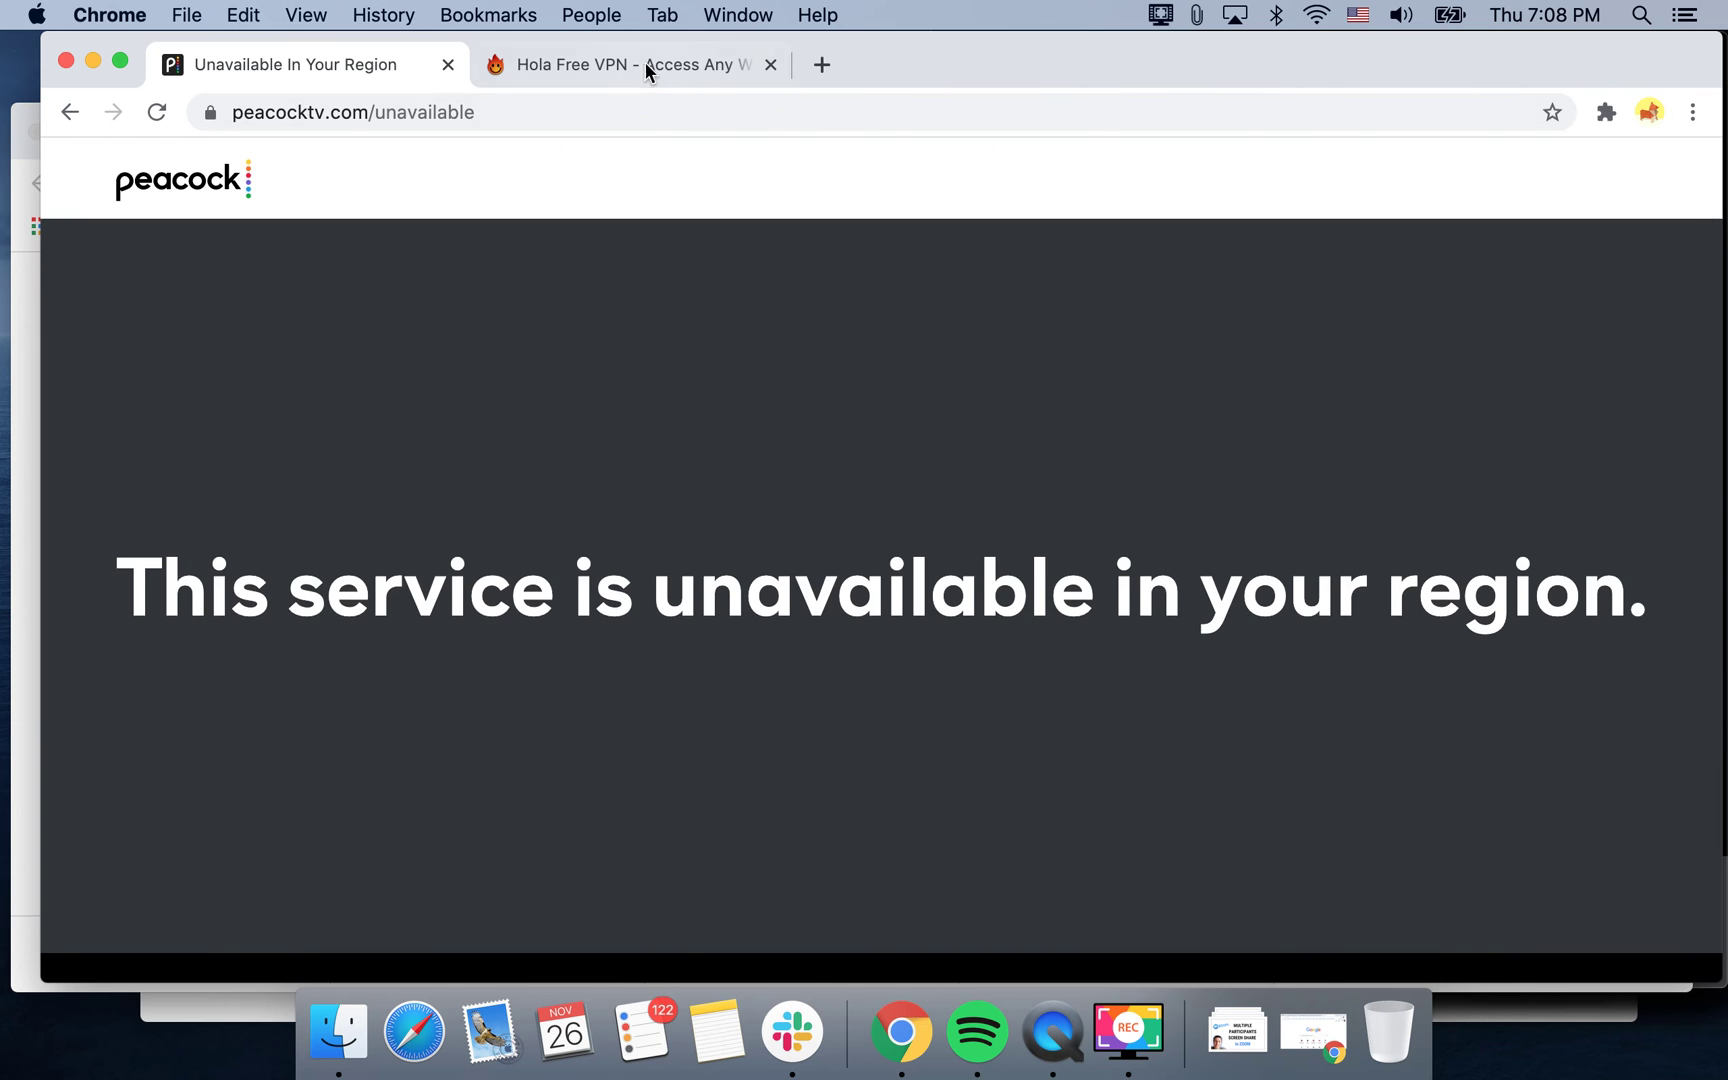
# Step: Back on the Hola tab, choose 'Get Hola. It's free!' to reach the plan page
pyautogui.click(647, 68)
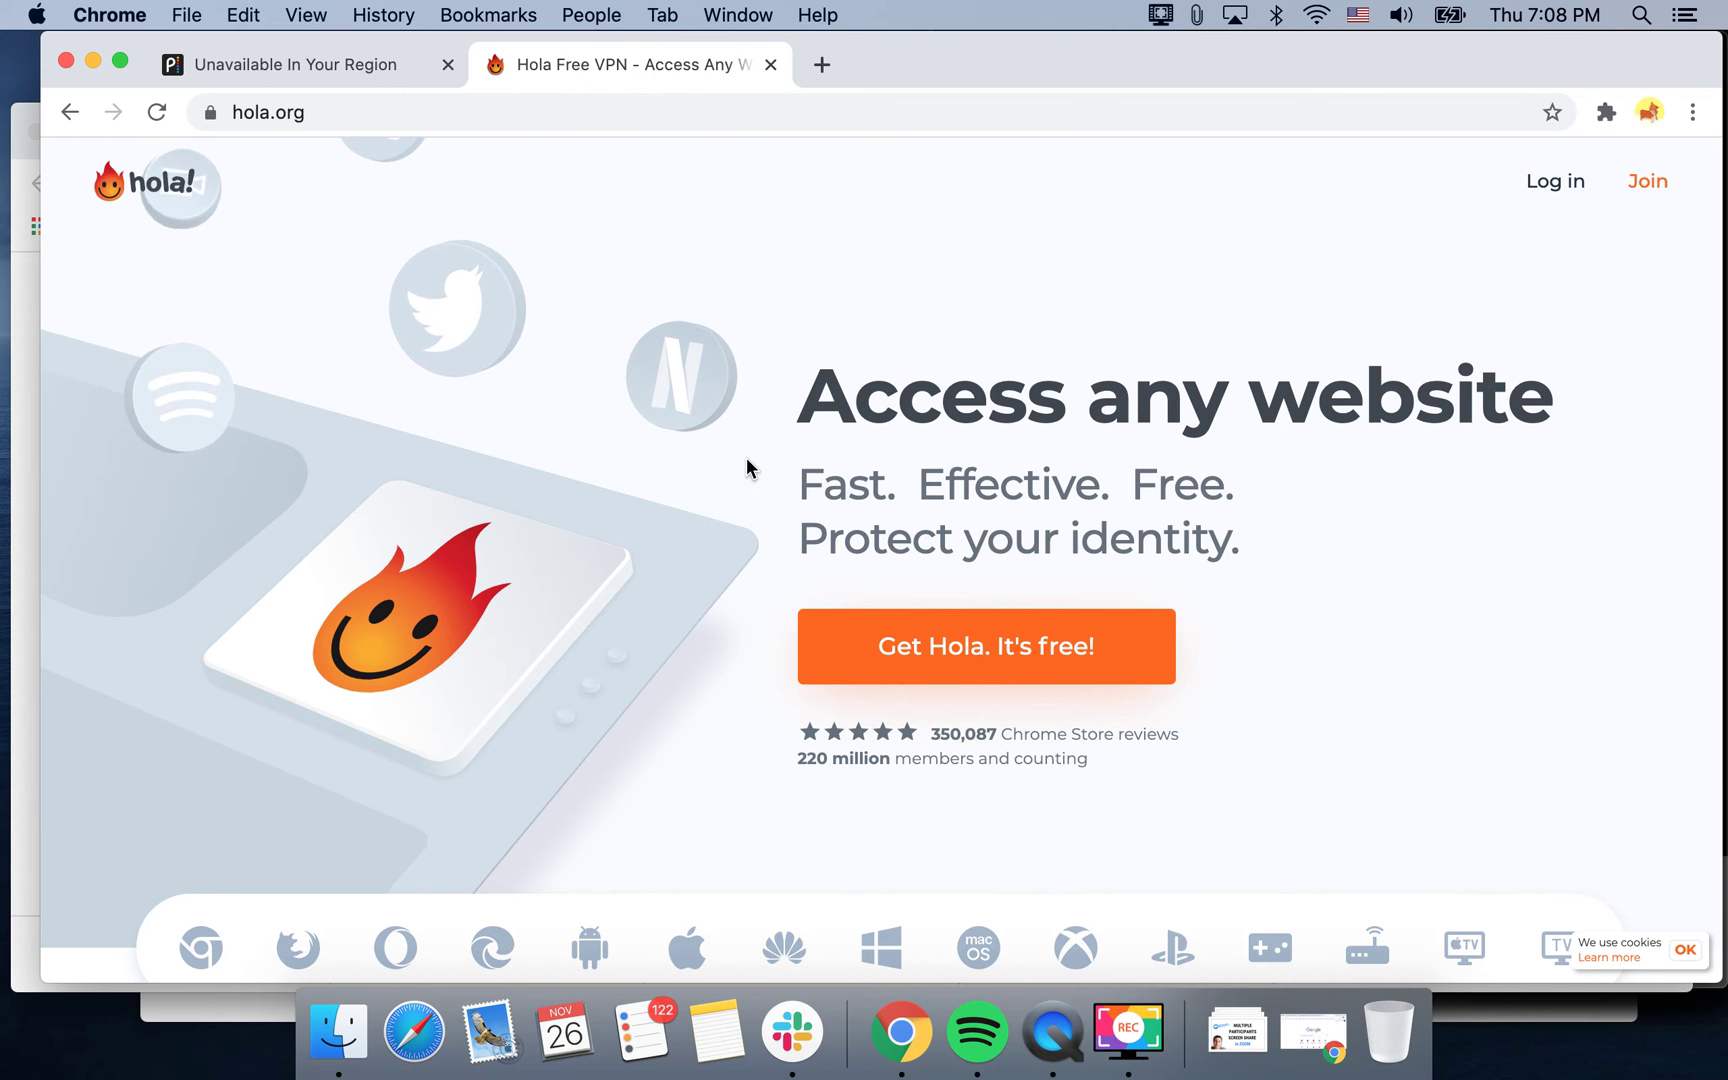
pyautogui.scroll(-3, 747, 458)
pyautogui.scroll(2, 747, 458)
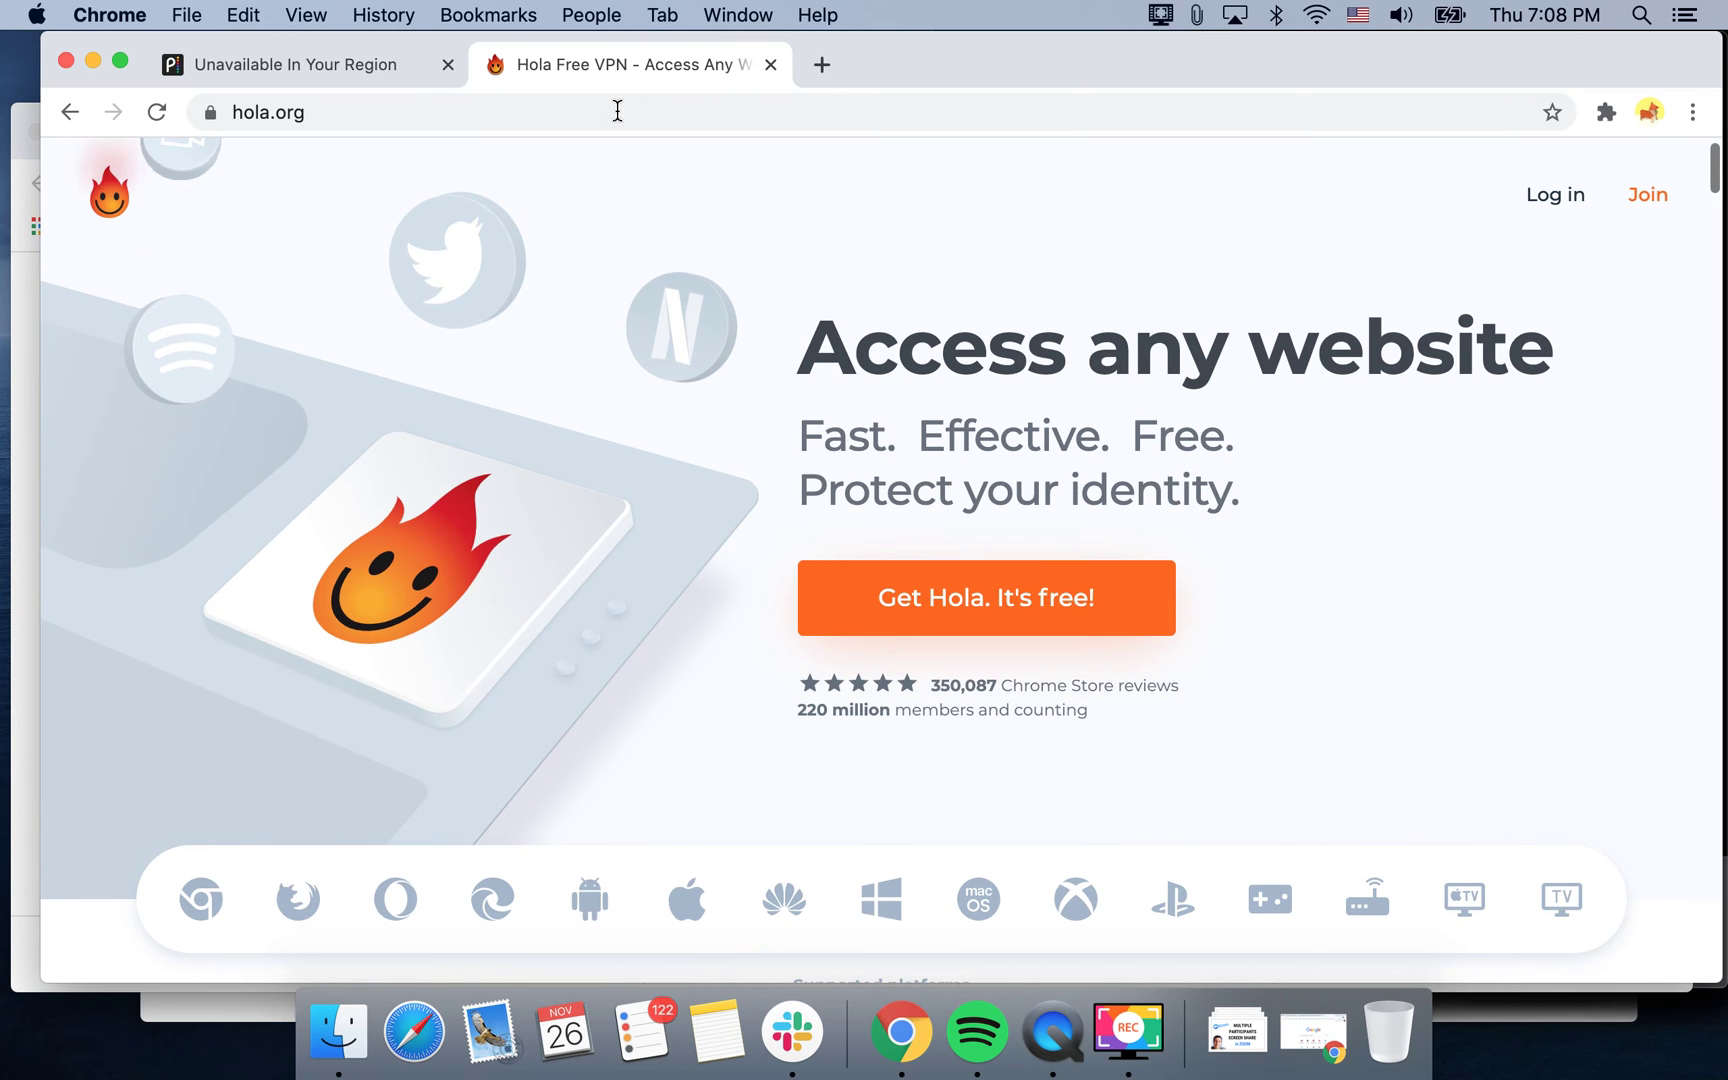
pyautogui.click(985, 625)
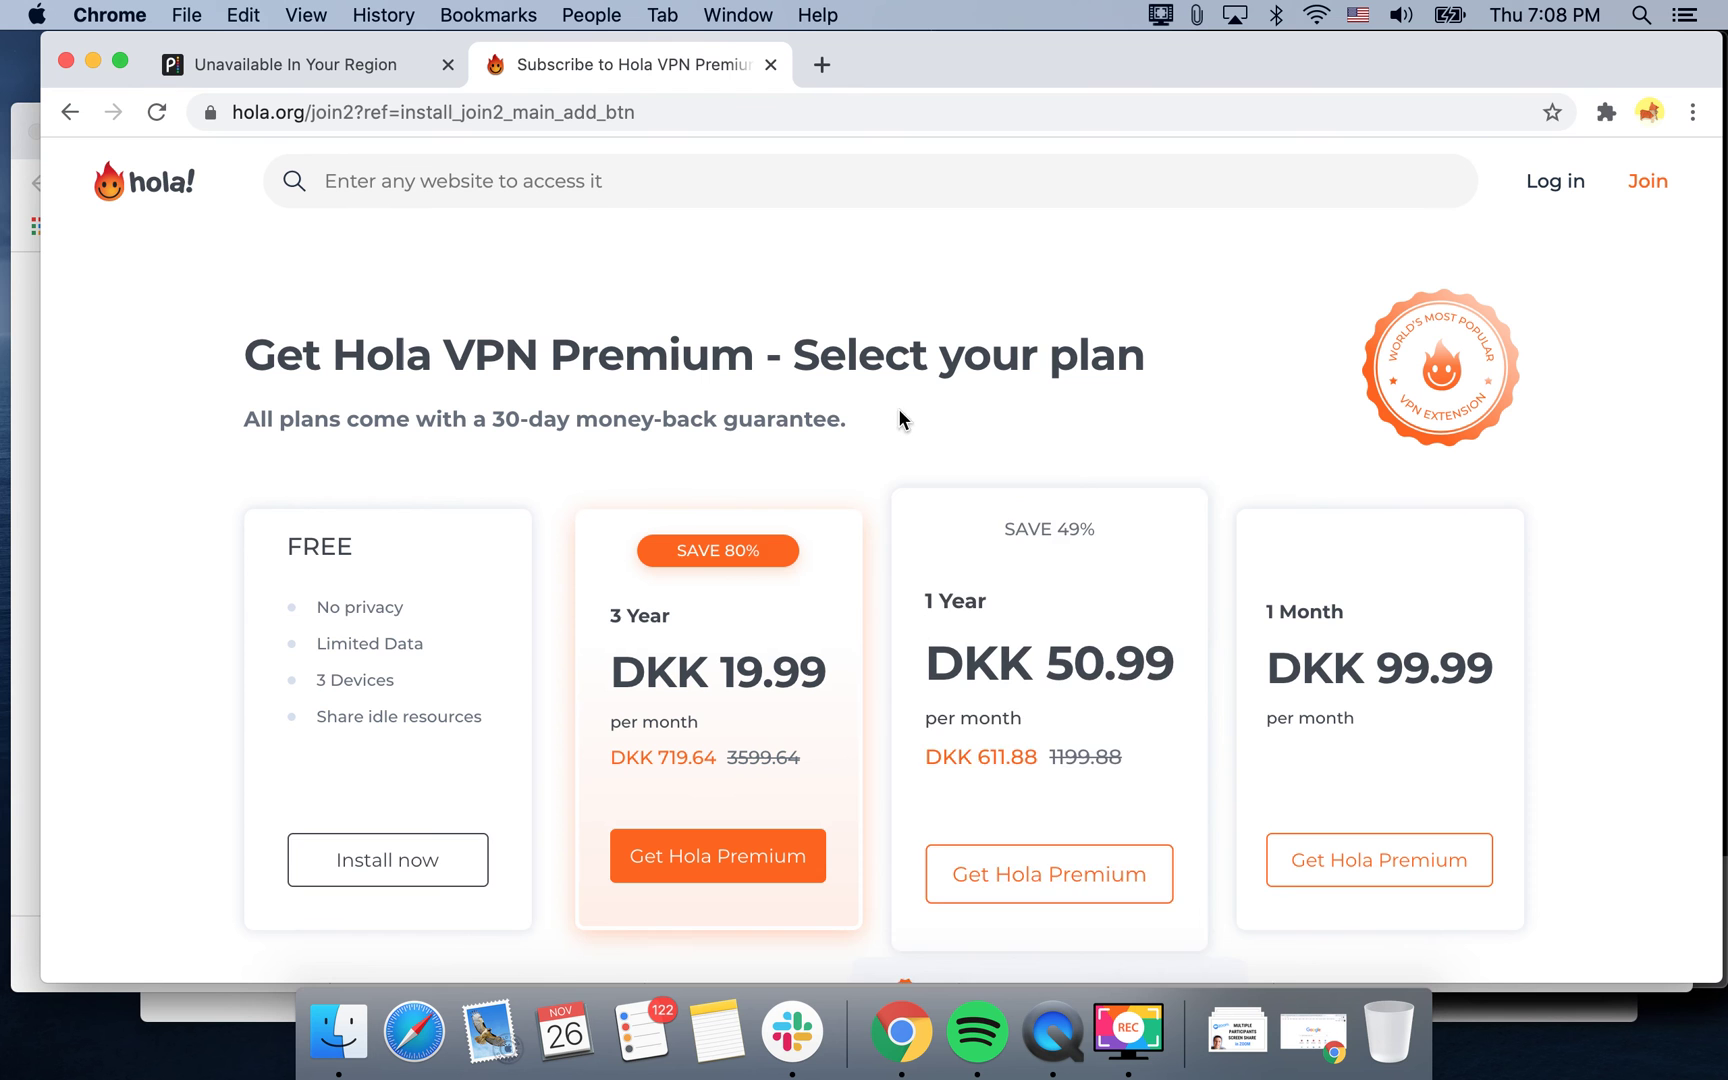
# Step: Install the FREE plan, agree to the terms, and open the downloaded HolaVPN-1.0.25.dmg
pyautogui.click(390, 880)
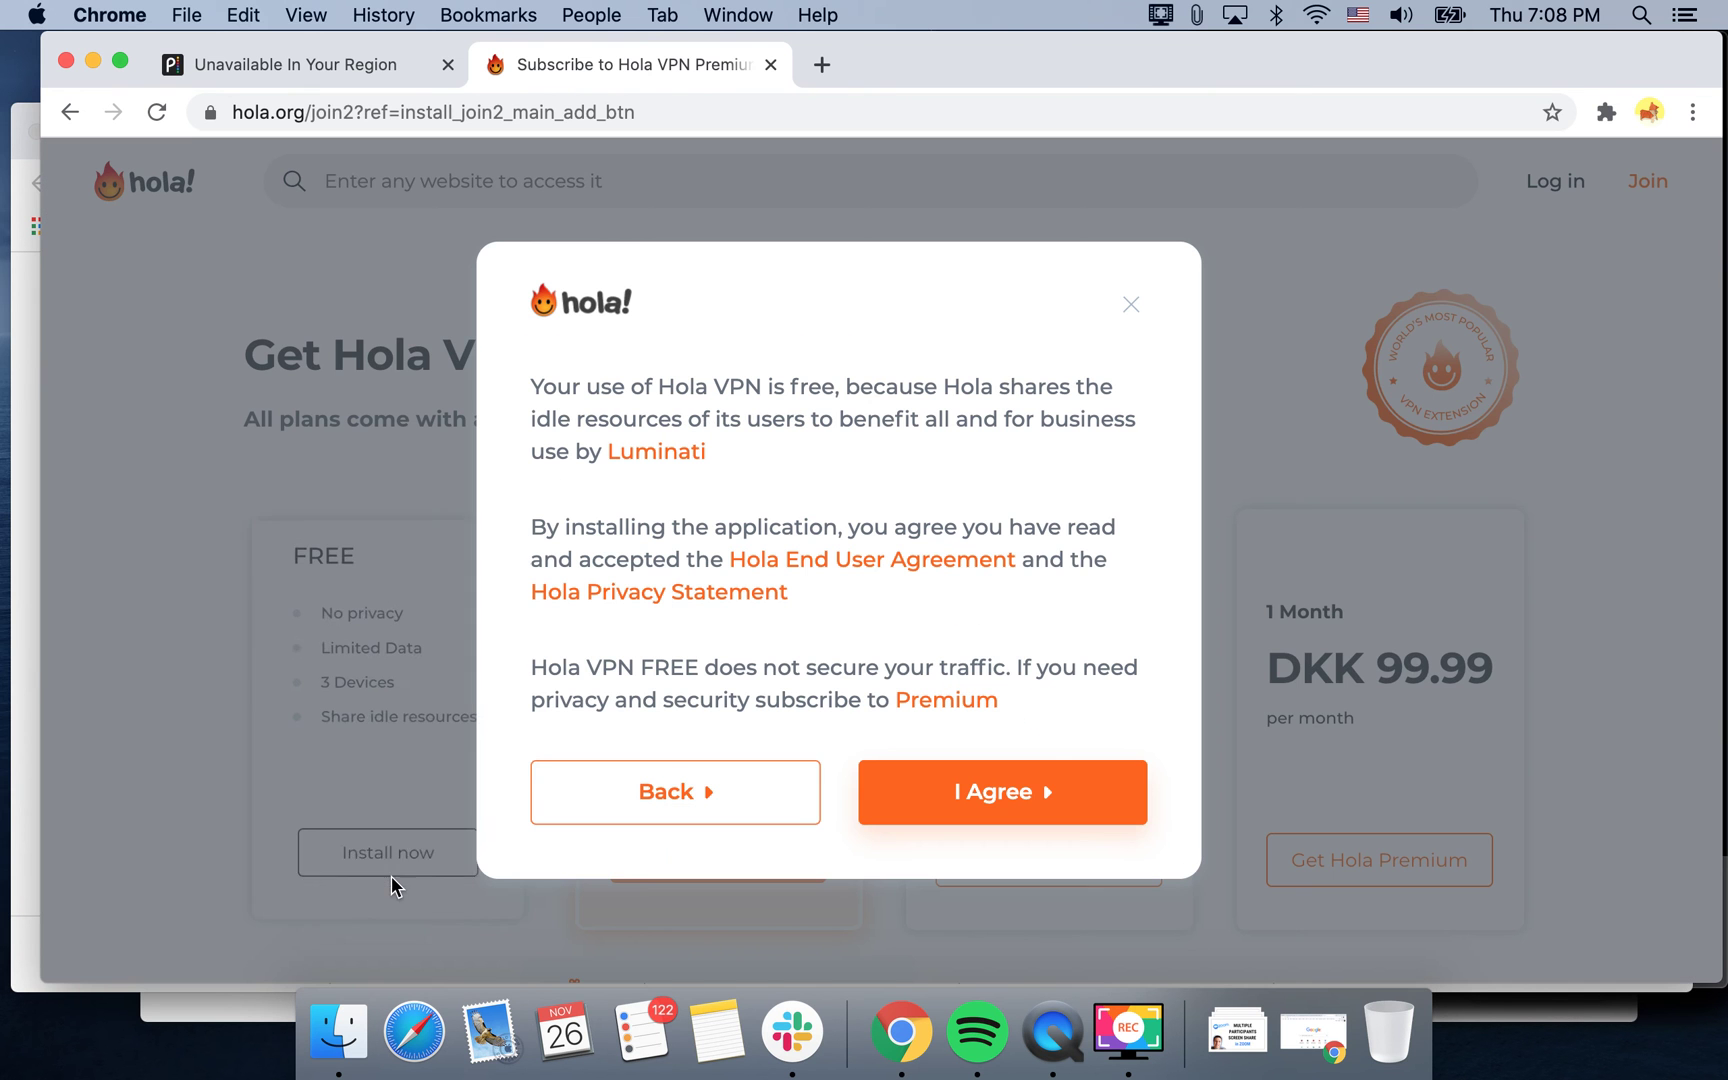
pyautogui.click(1000, 795)
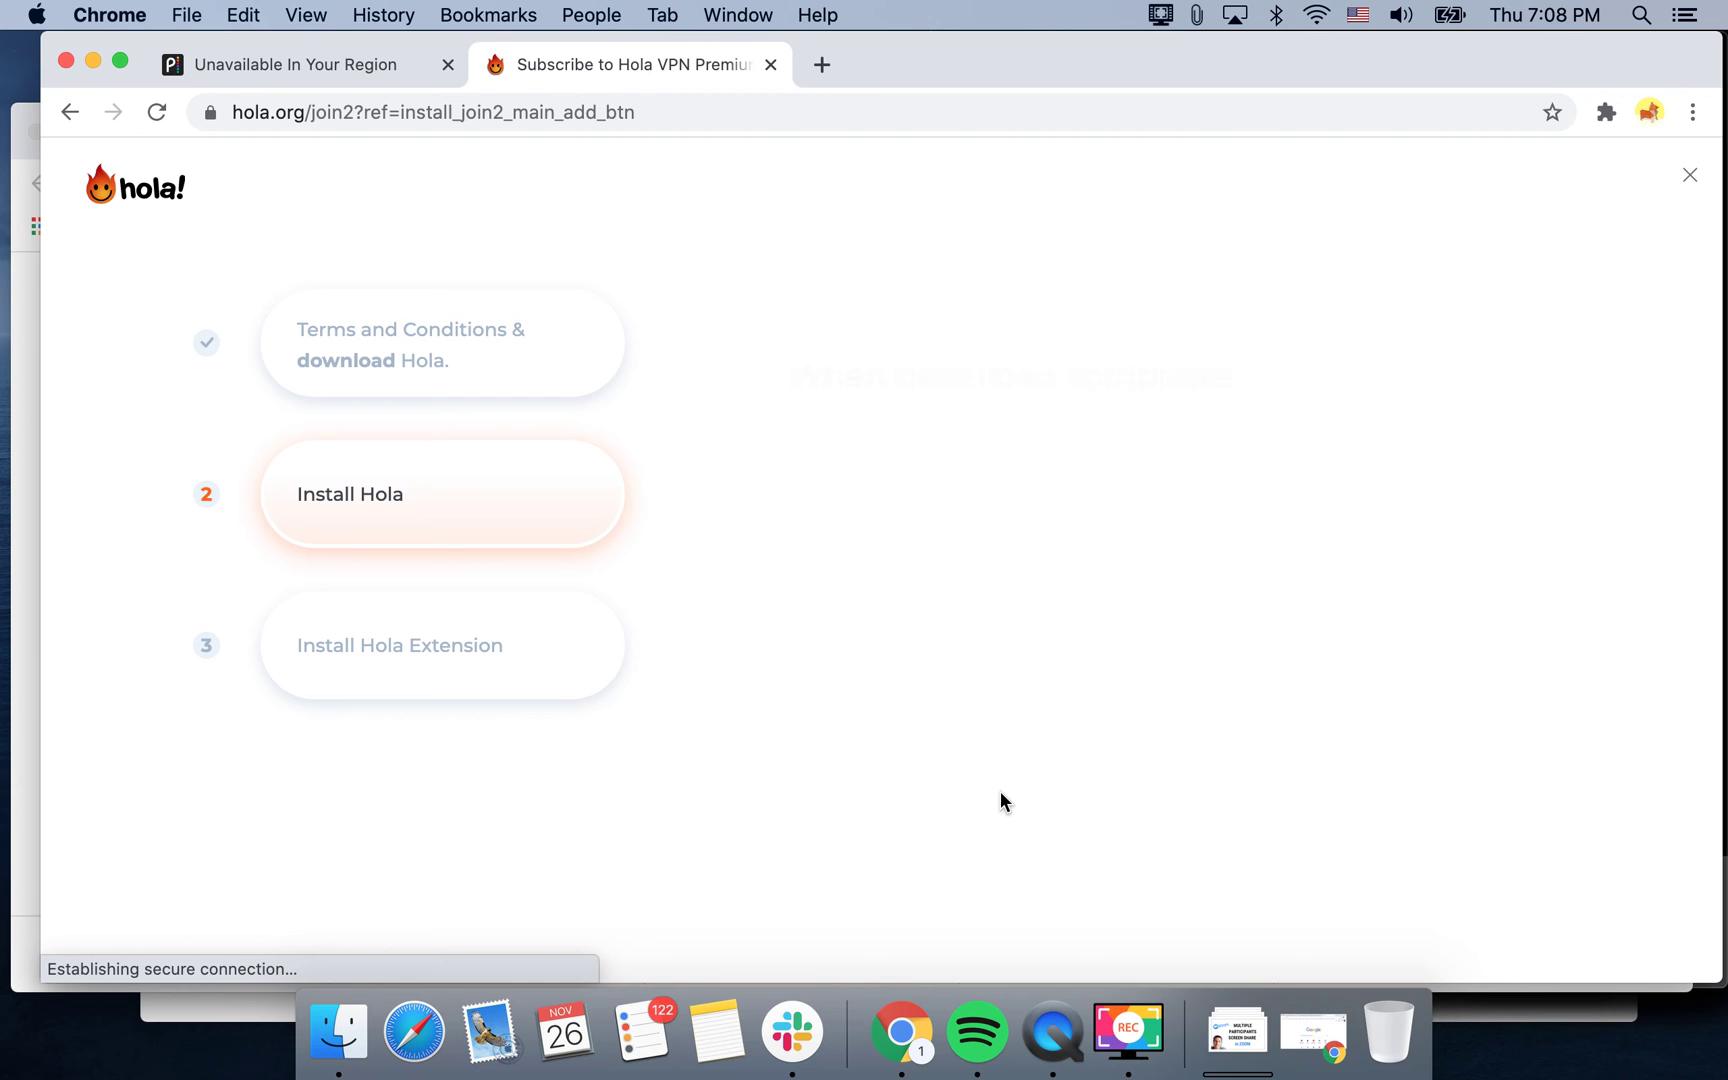
pyautogui.scroll(-3, 1149, 590)
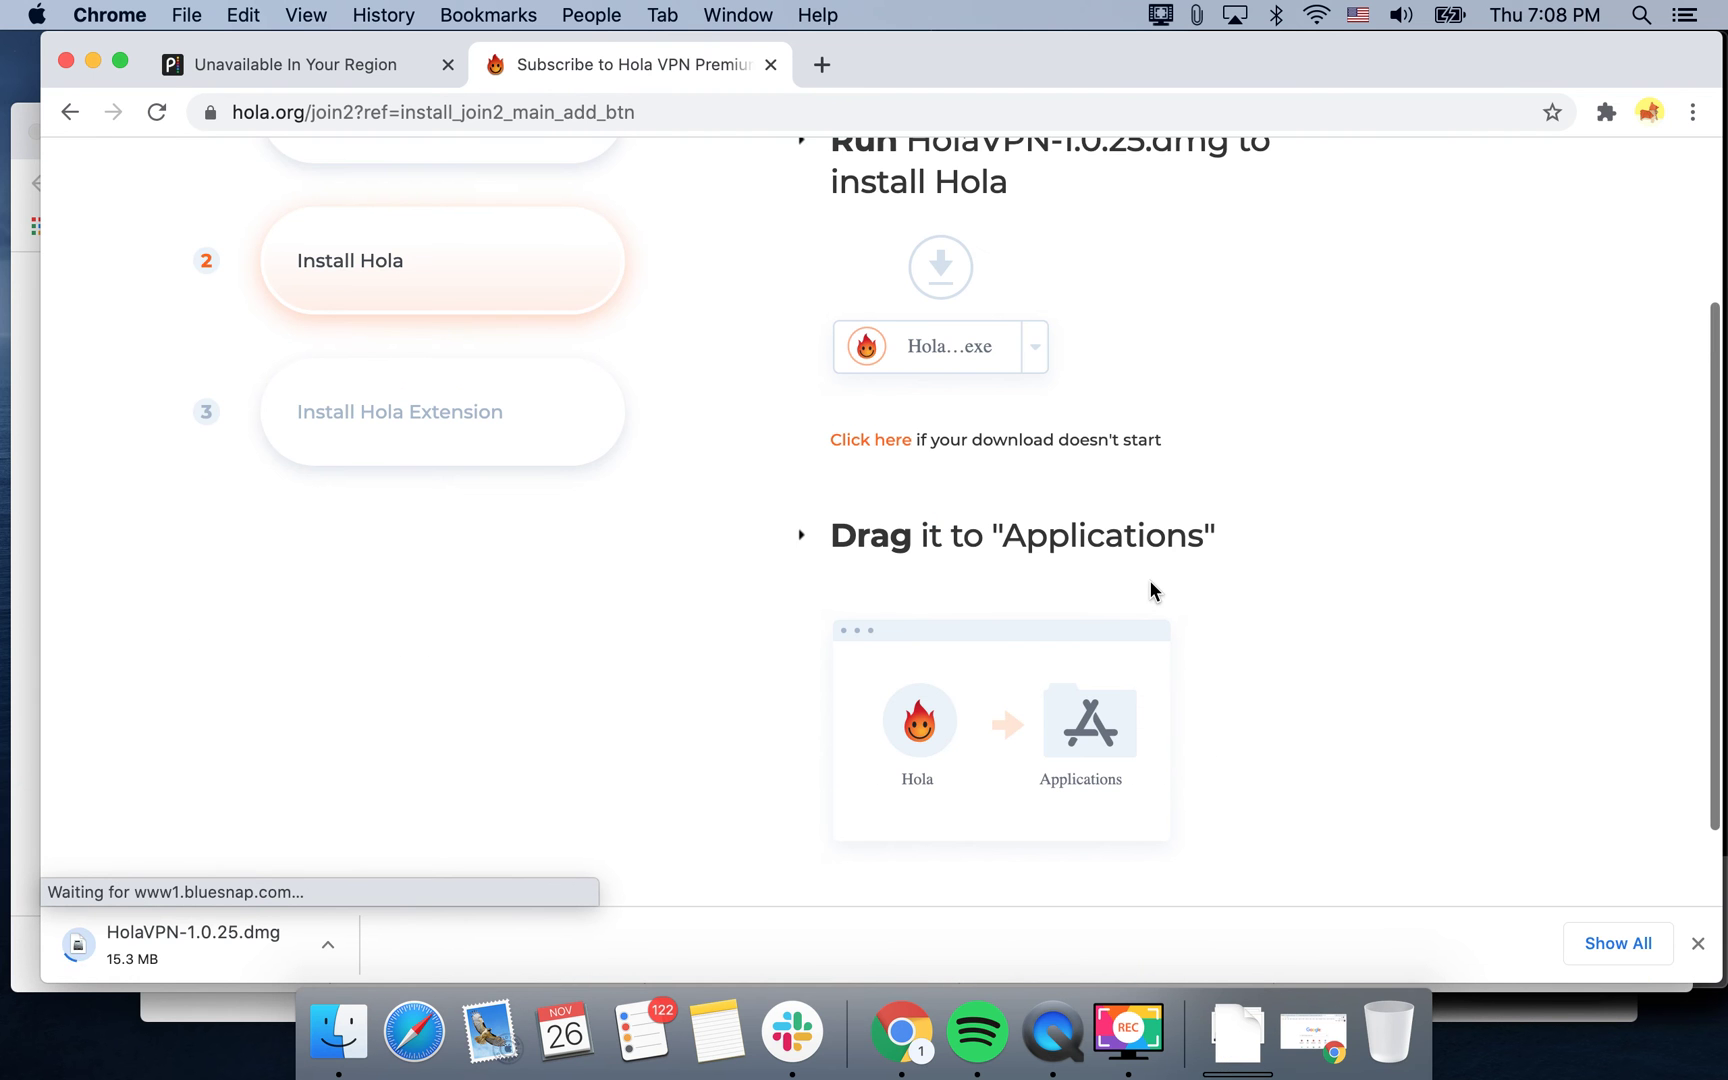
pyautogui.scroll(3, 1150, 582)
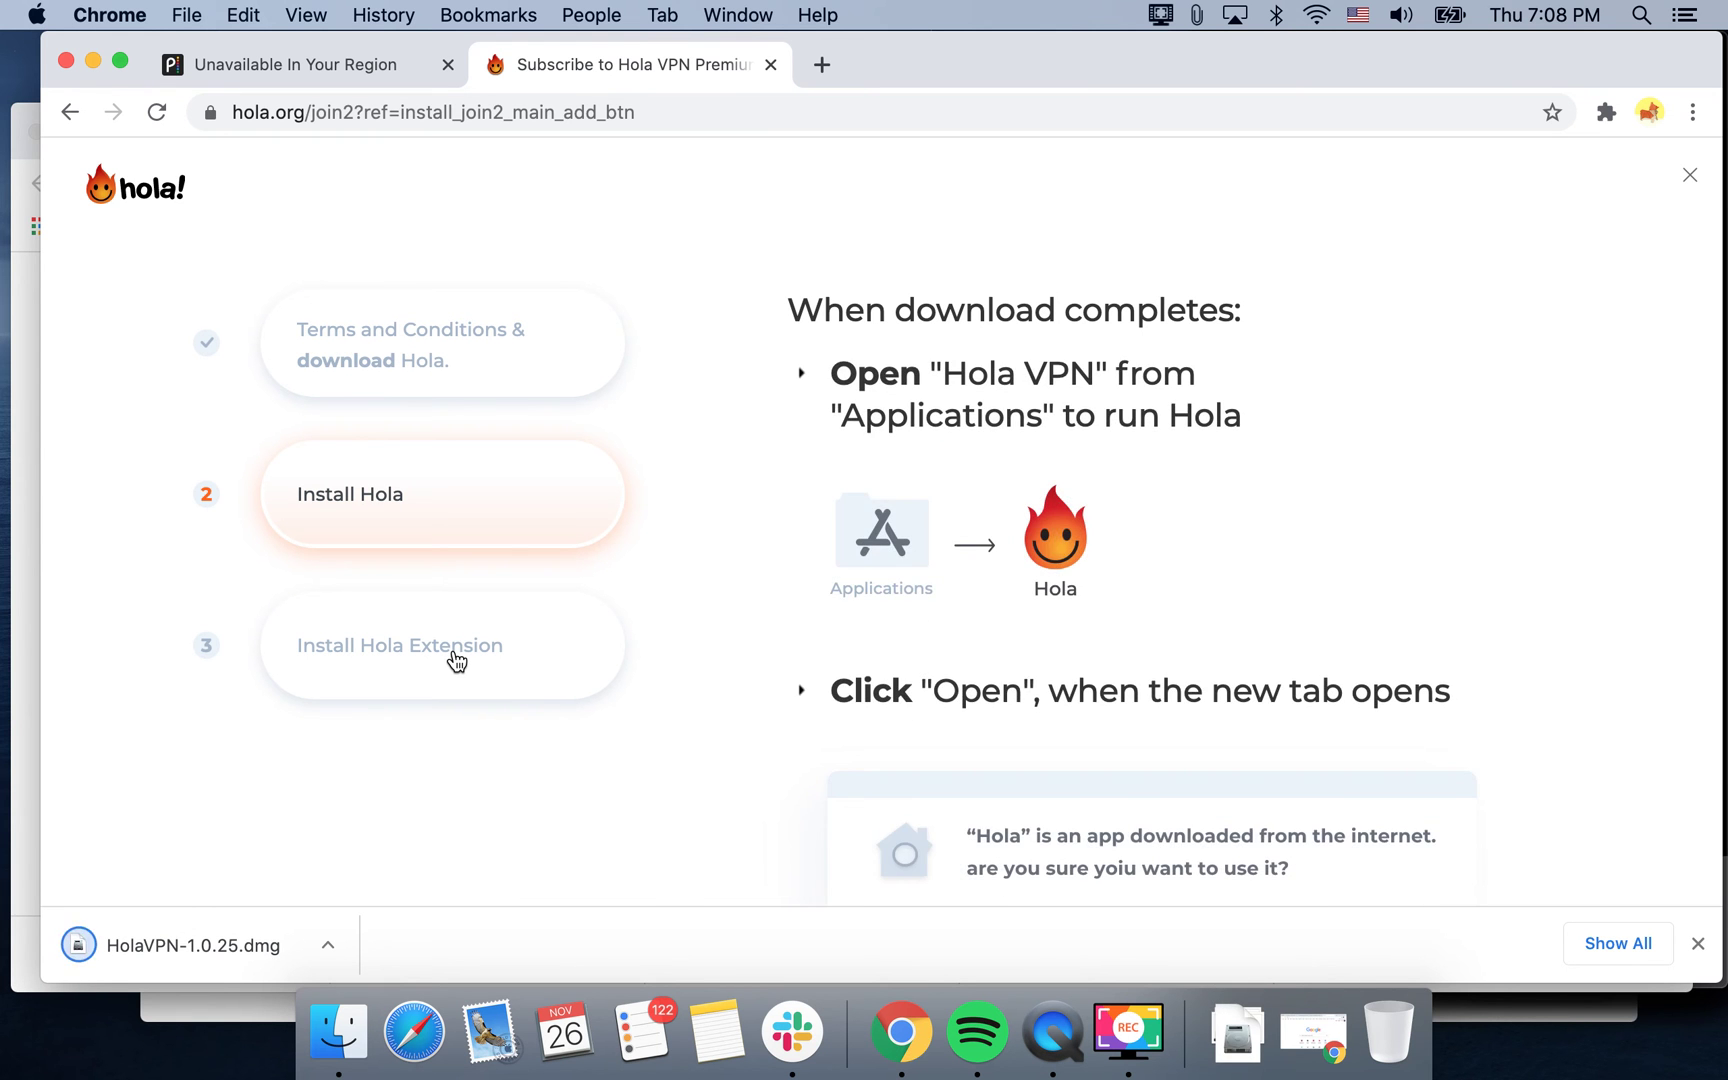
pyautogui.click(134, 950)
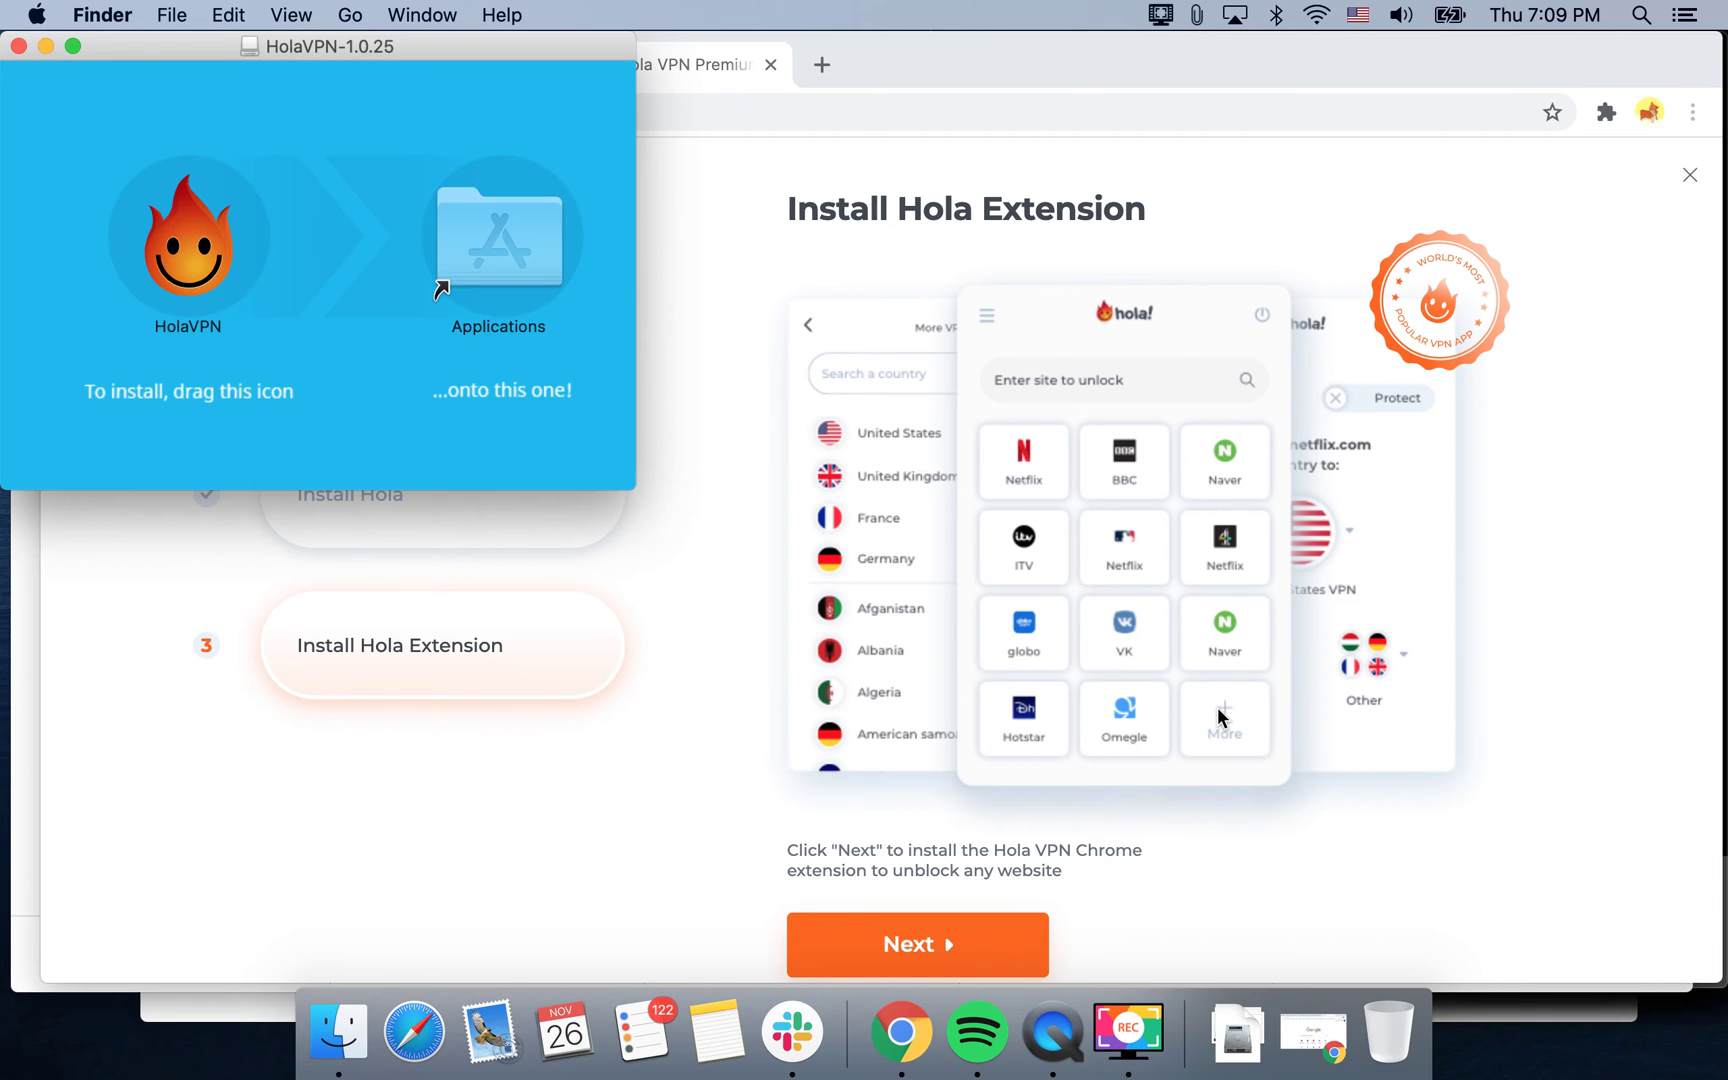
# Step: Drag the HolaVPN icon onto the Applications folder in the installer window
pyautogui.scroll(-3, 684, 506)
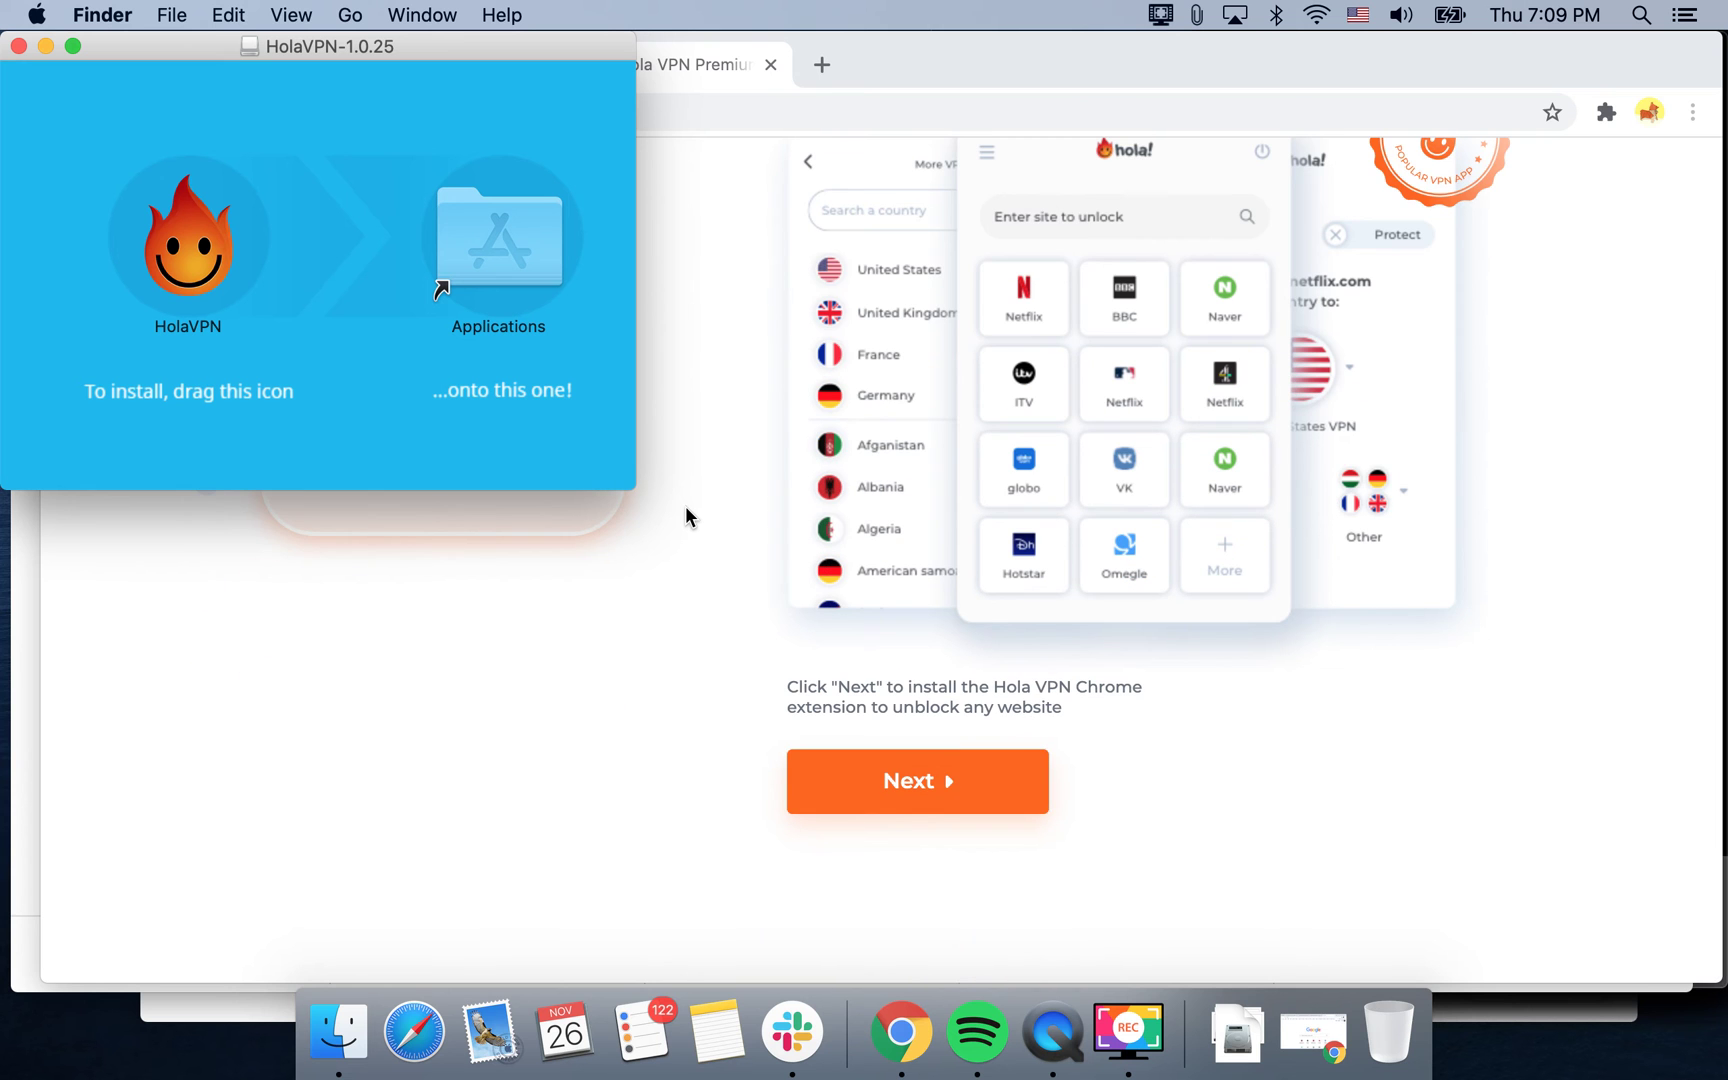
pyautogui.moveTo(170, 253); pyautogui.dragTo(495, 248)
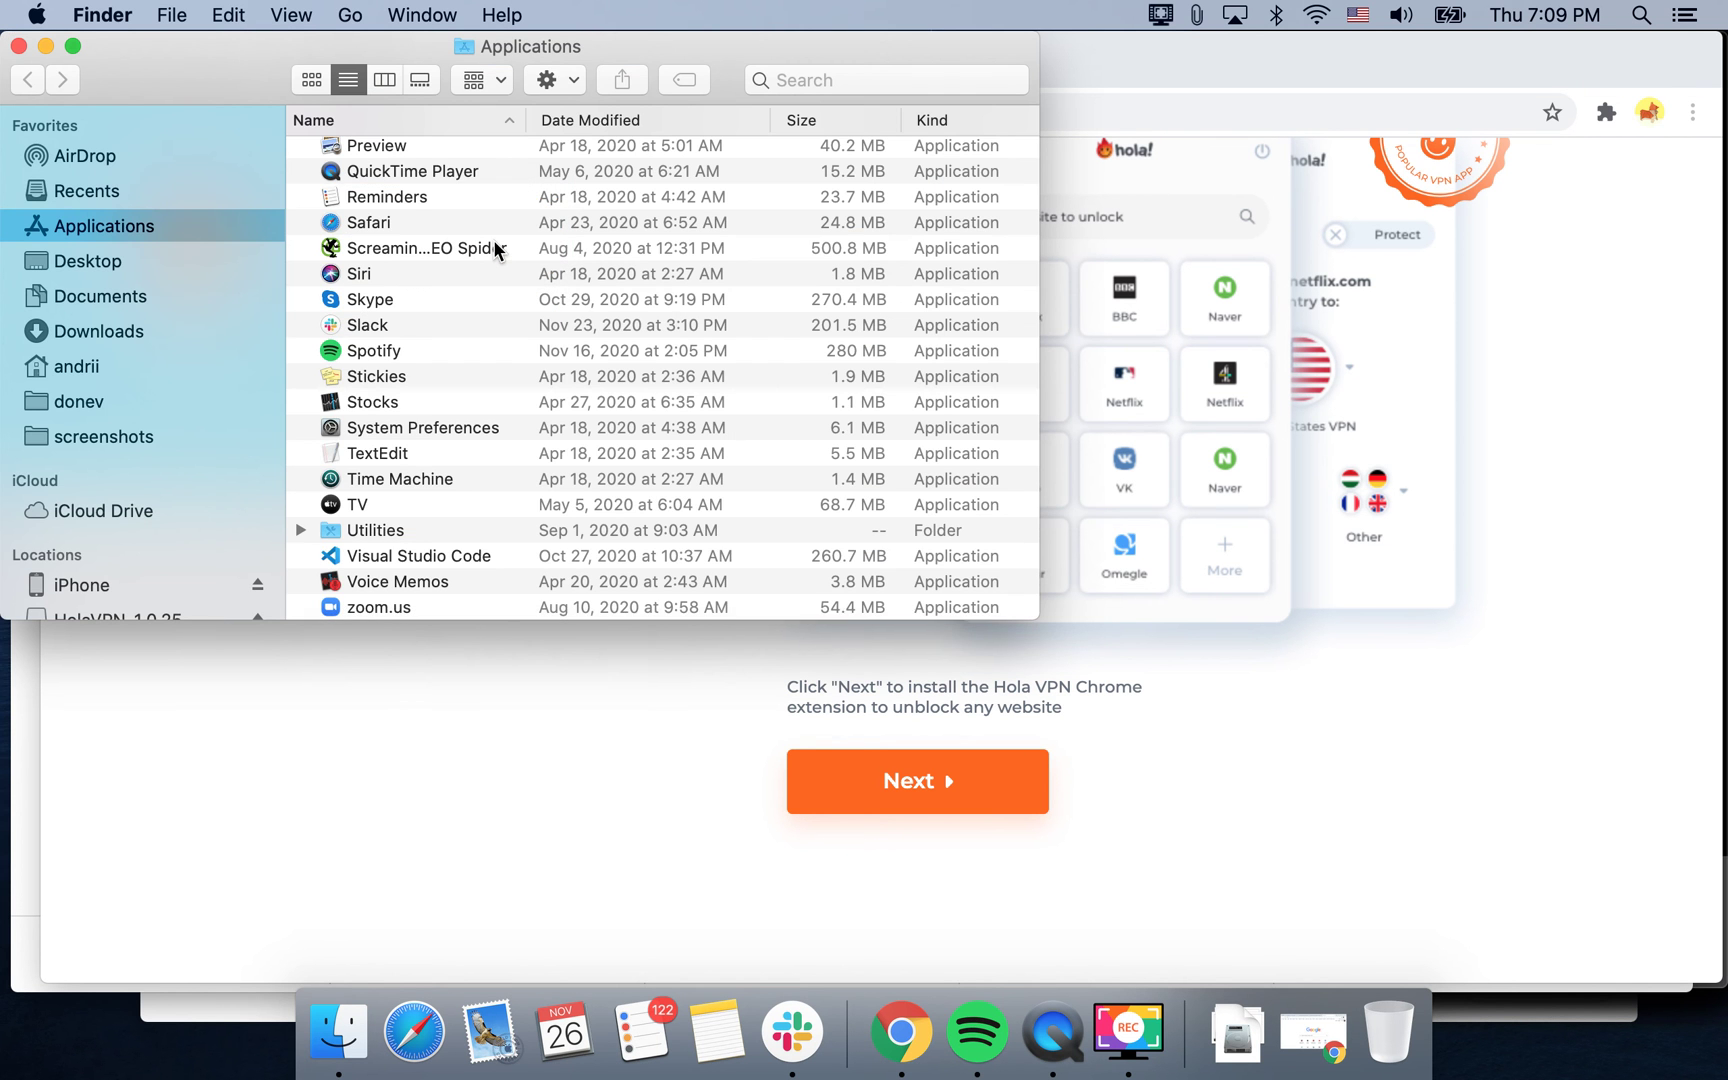
# Step: Launch HolaVPN from Applications, approve the Gatekeeper Open prompt, and return to Chrome
pyautogui.scroll(15, 493, 239)
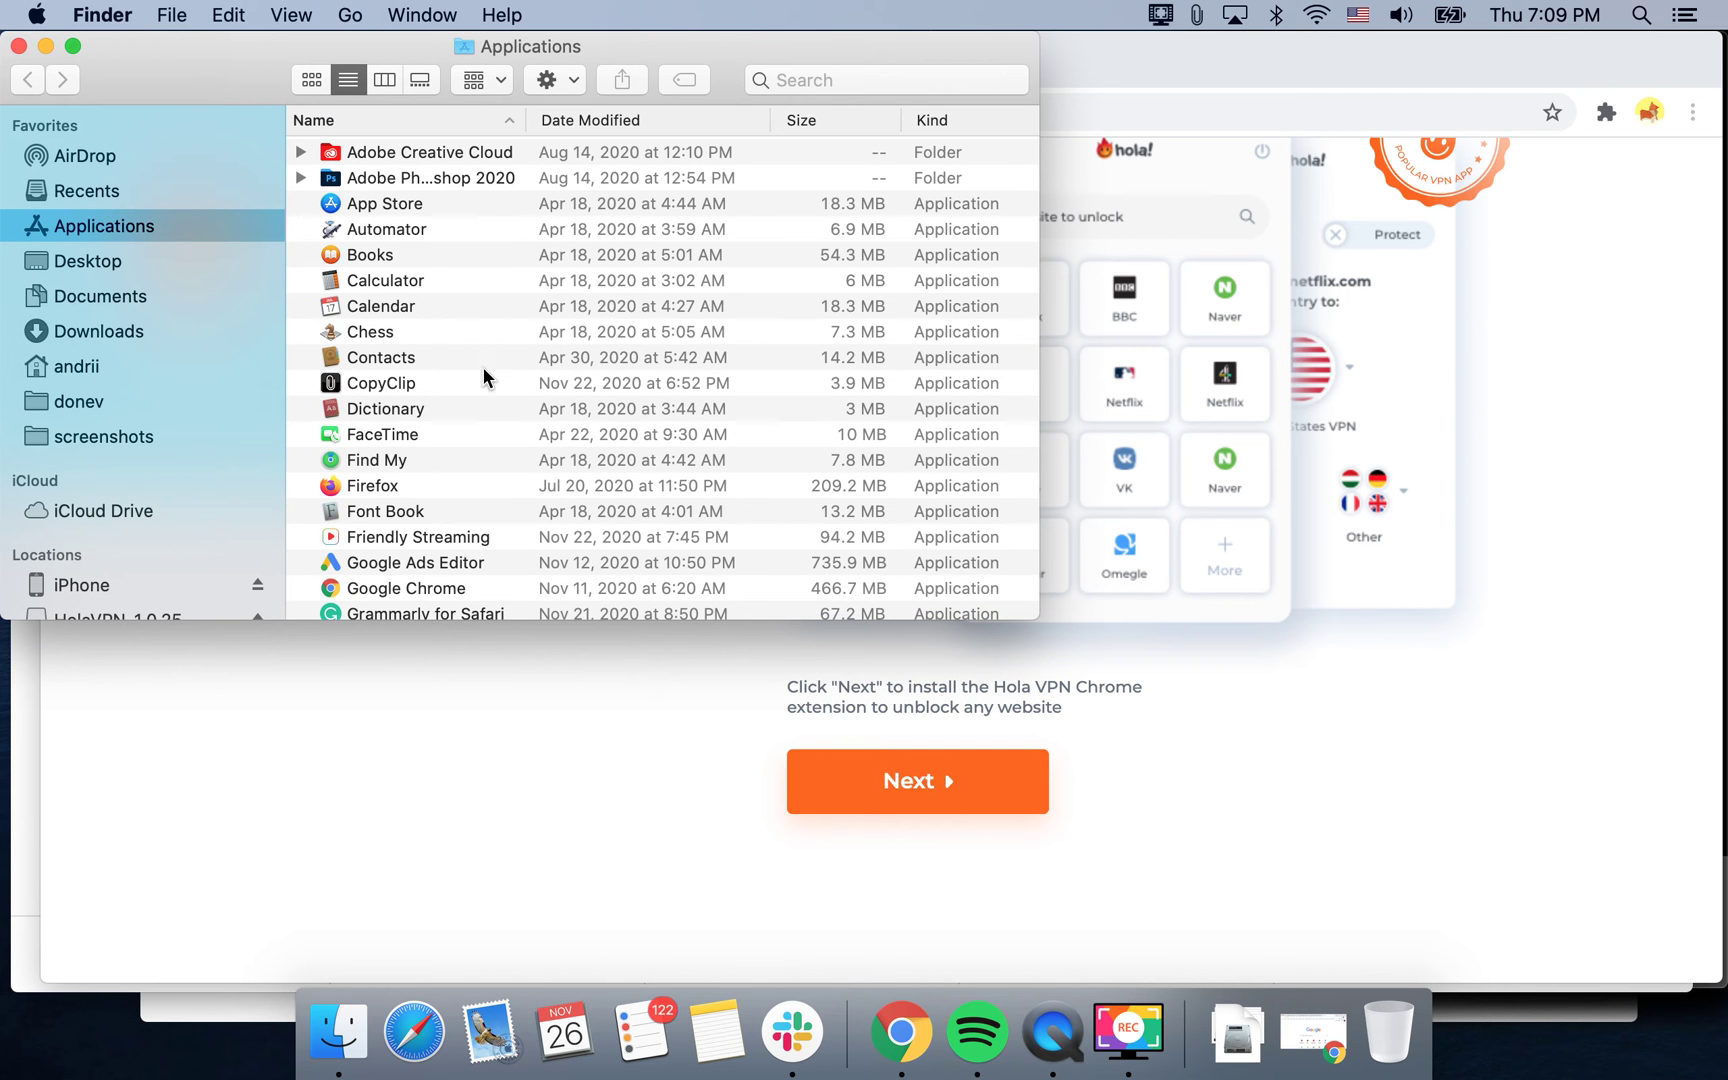
pyautogui.click(1291, 494)
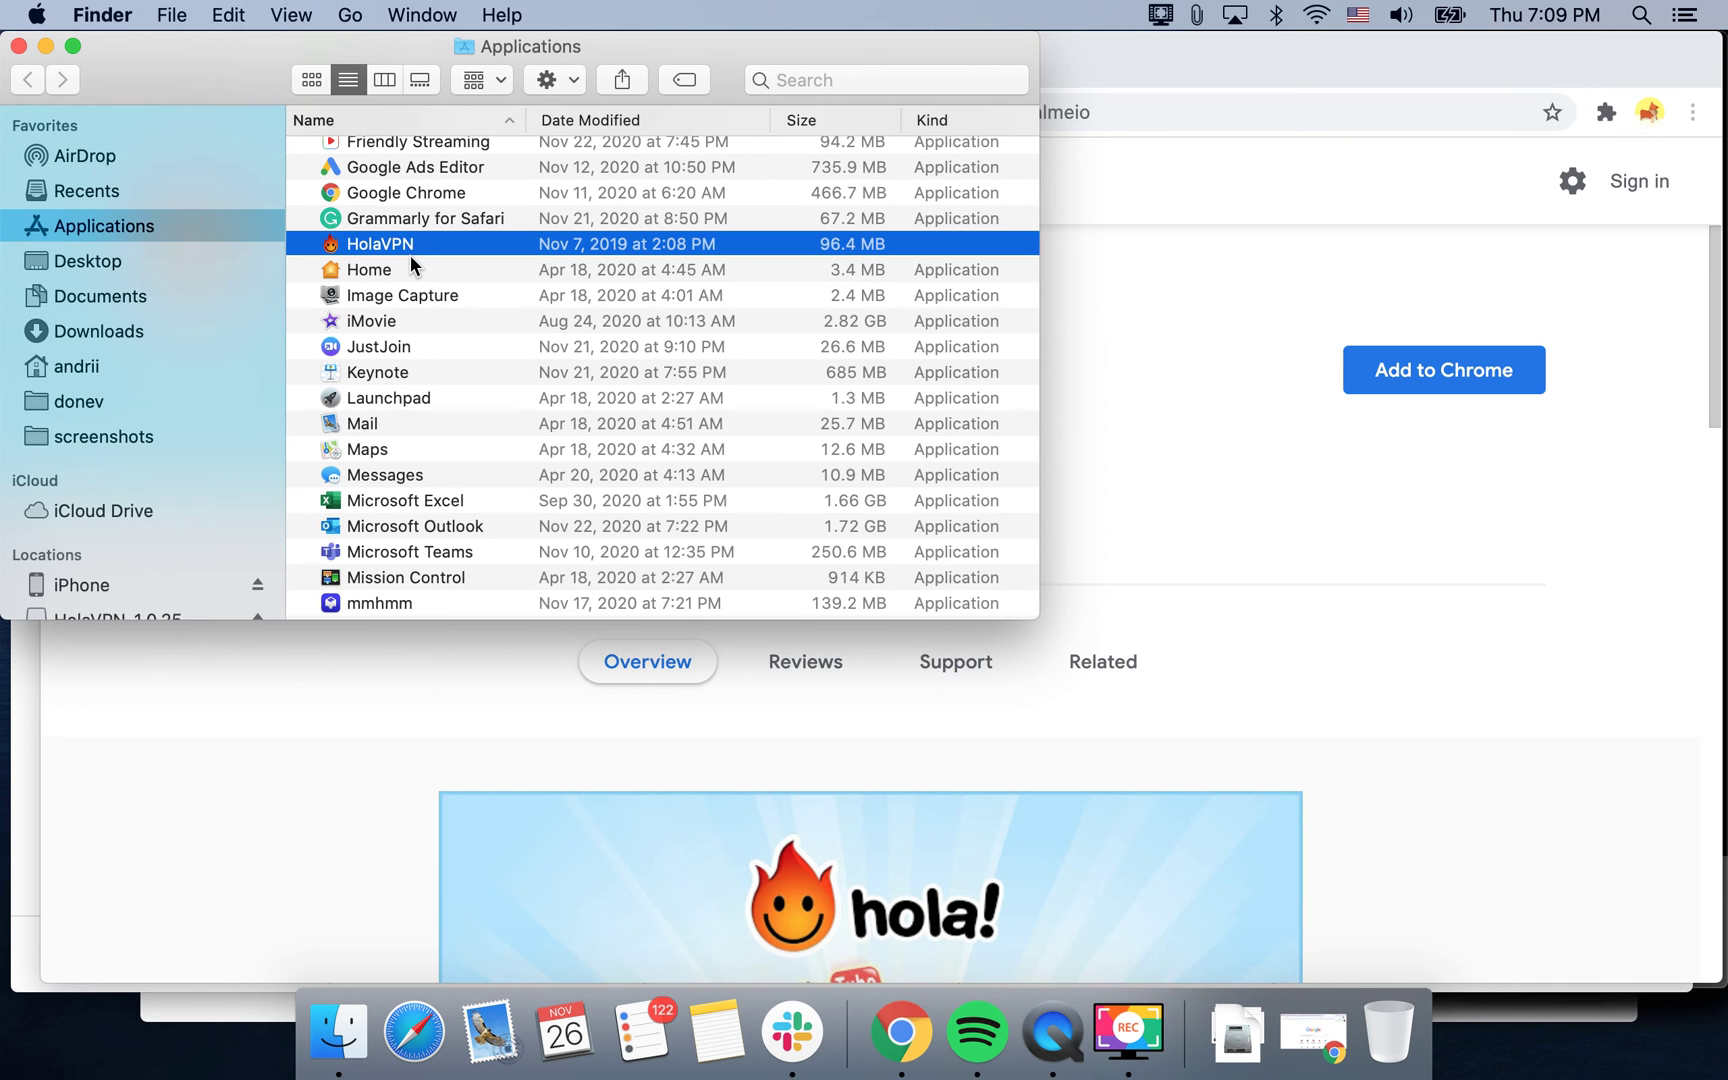
pyautogui.doubleClick(380, 246)
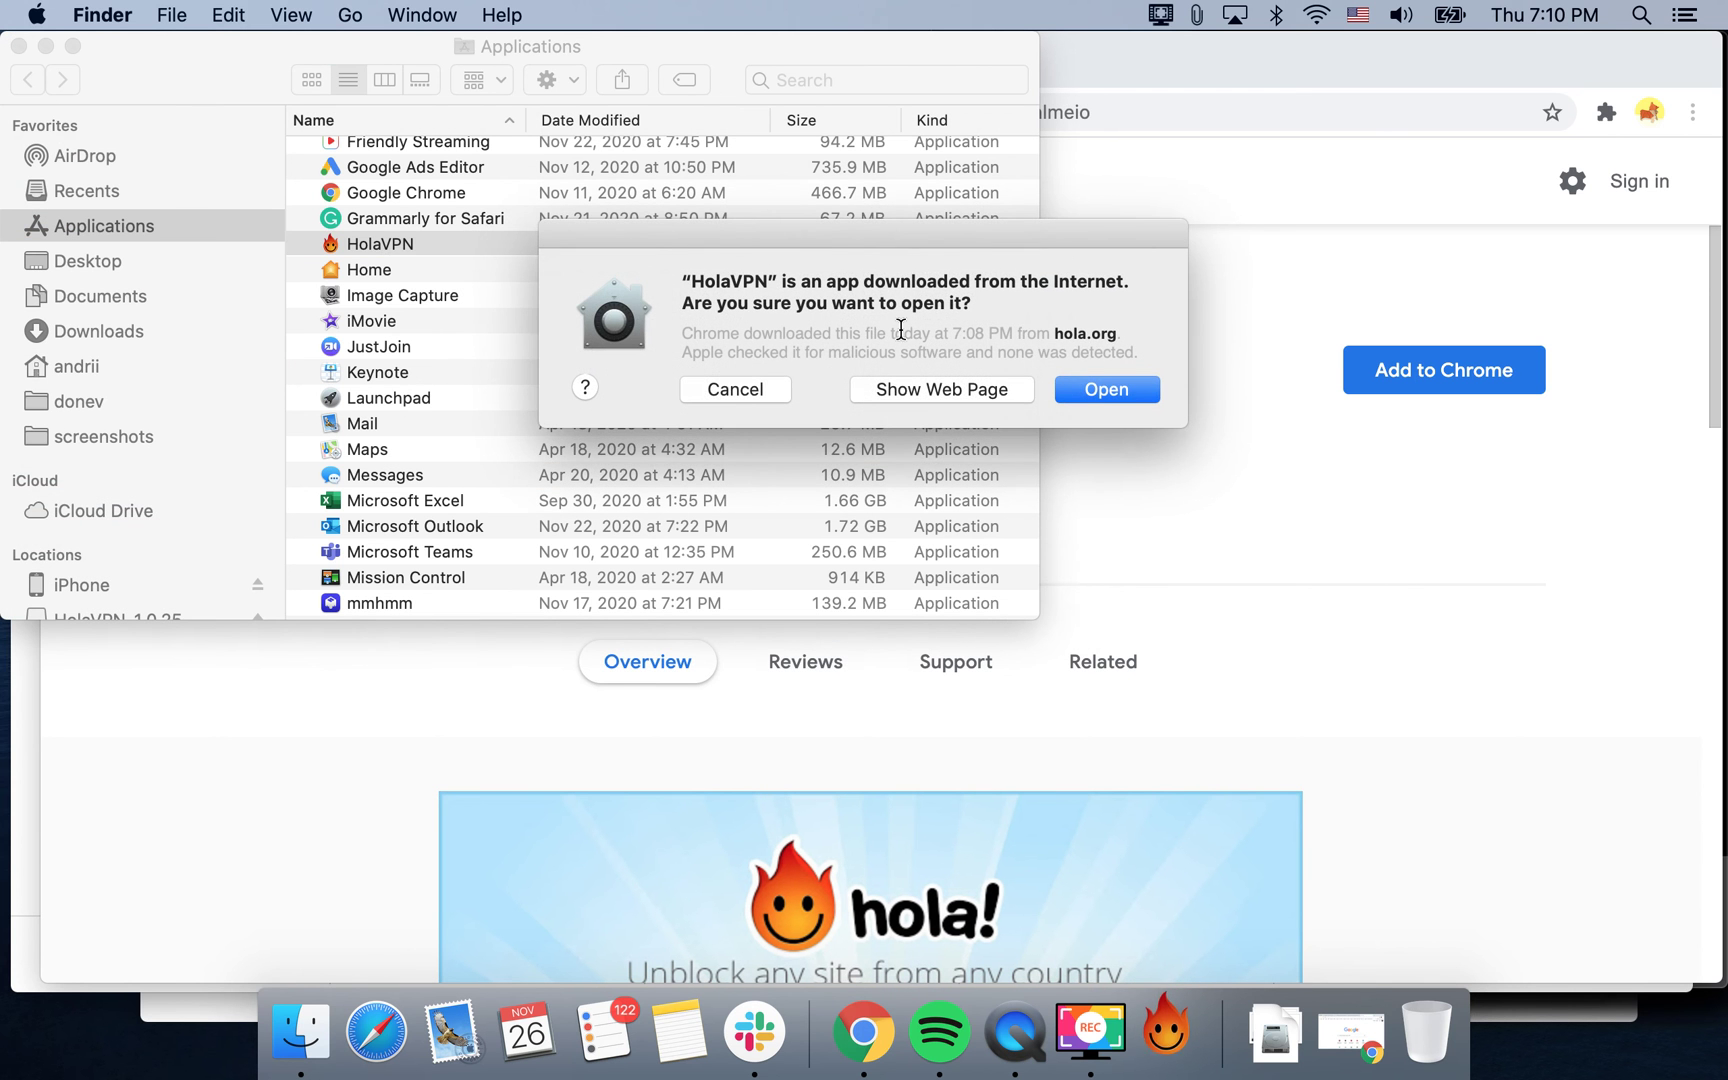
pyautogui.click(1094, 392)
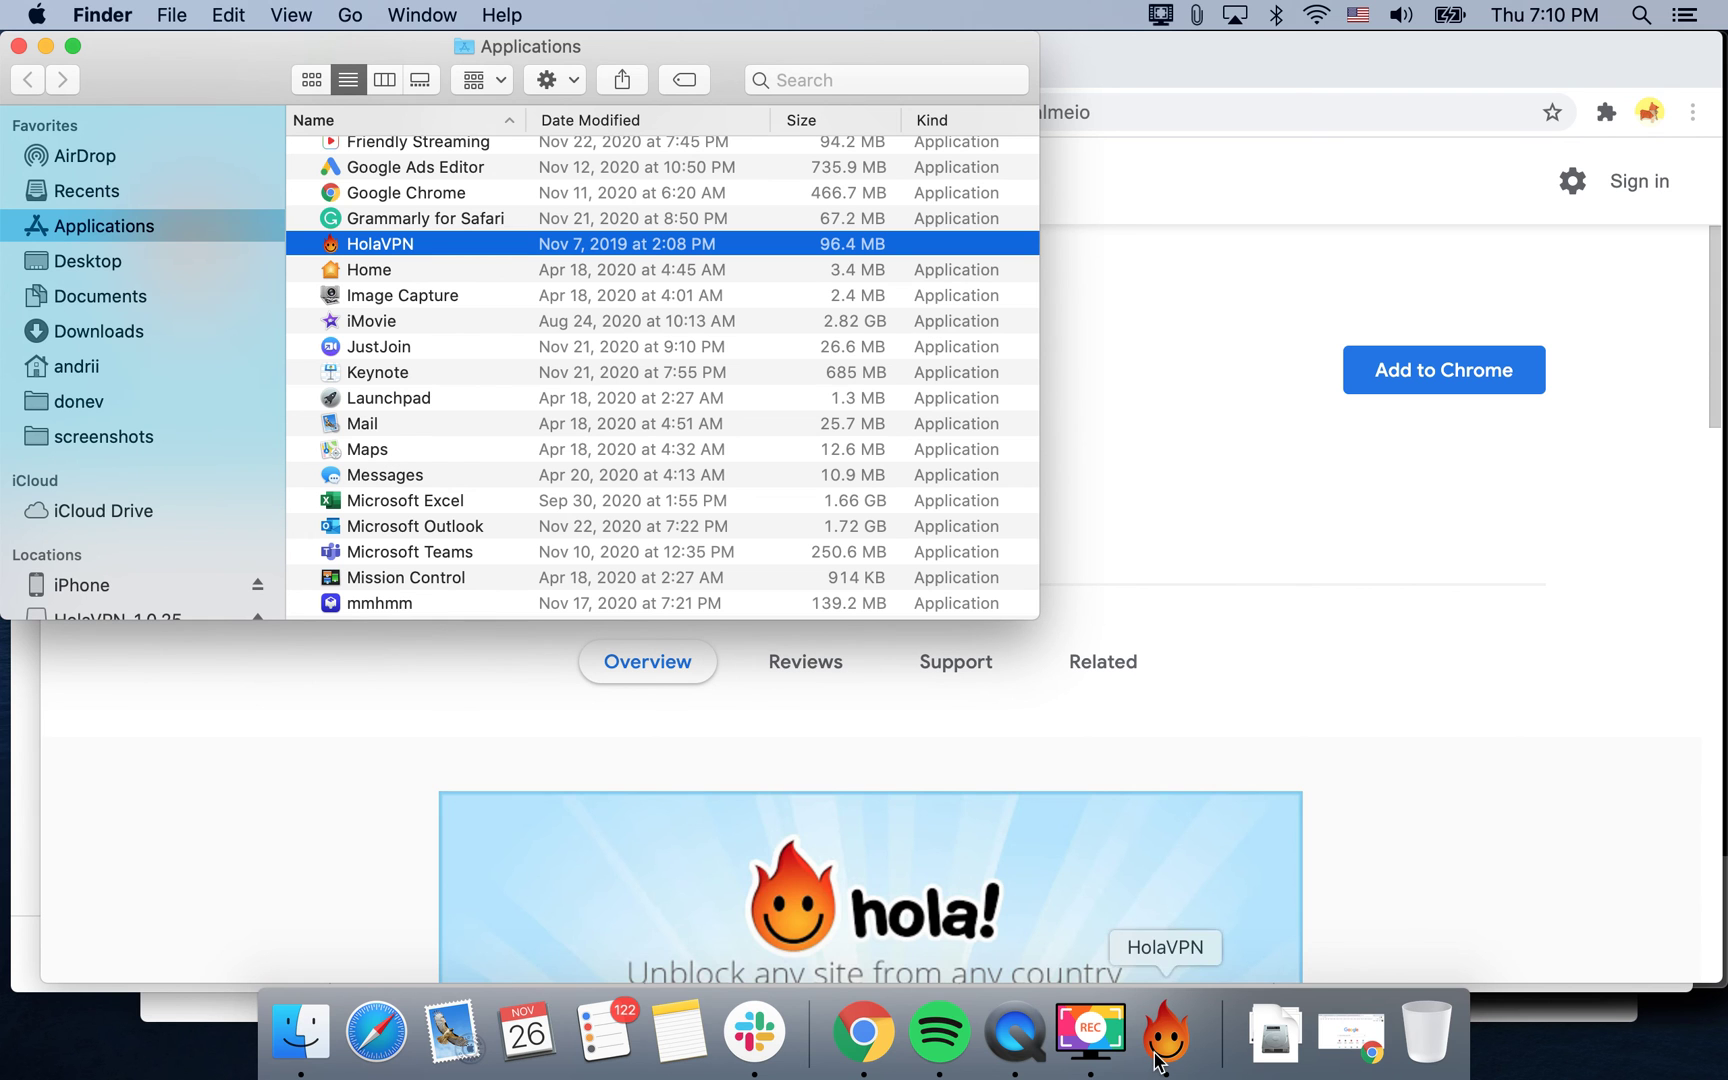
pyautogui.click(1218, 647)
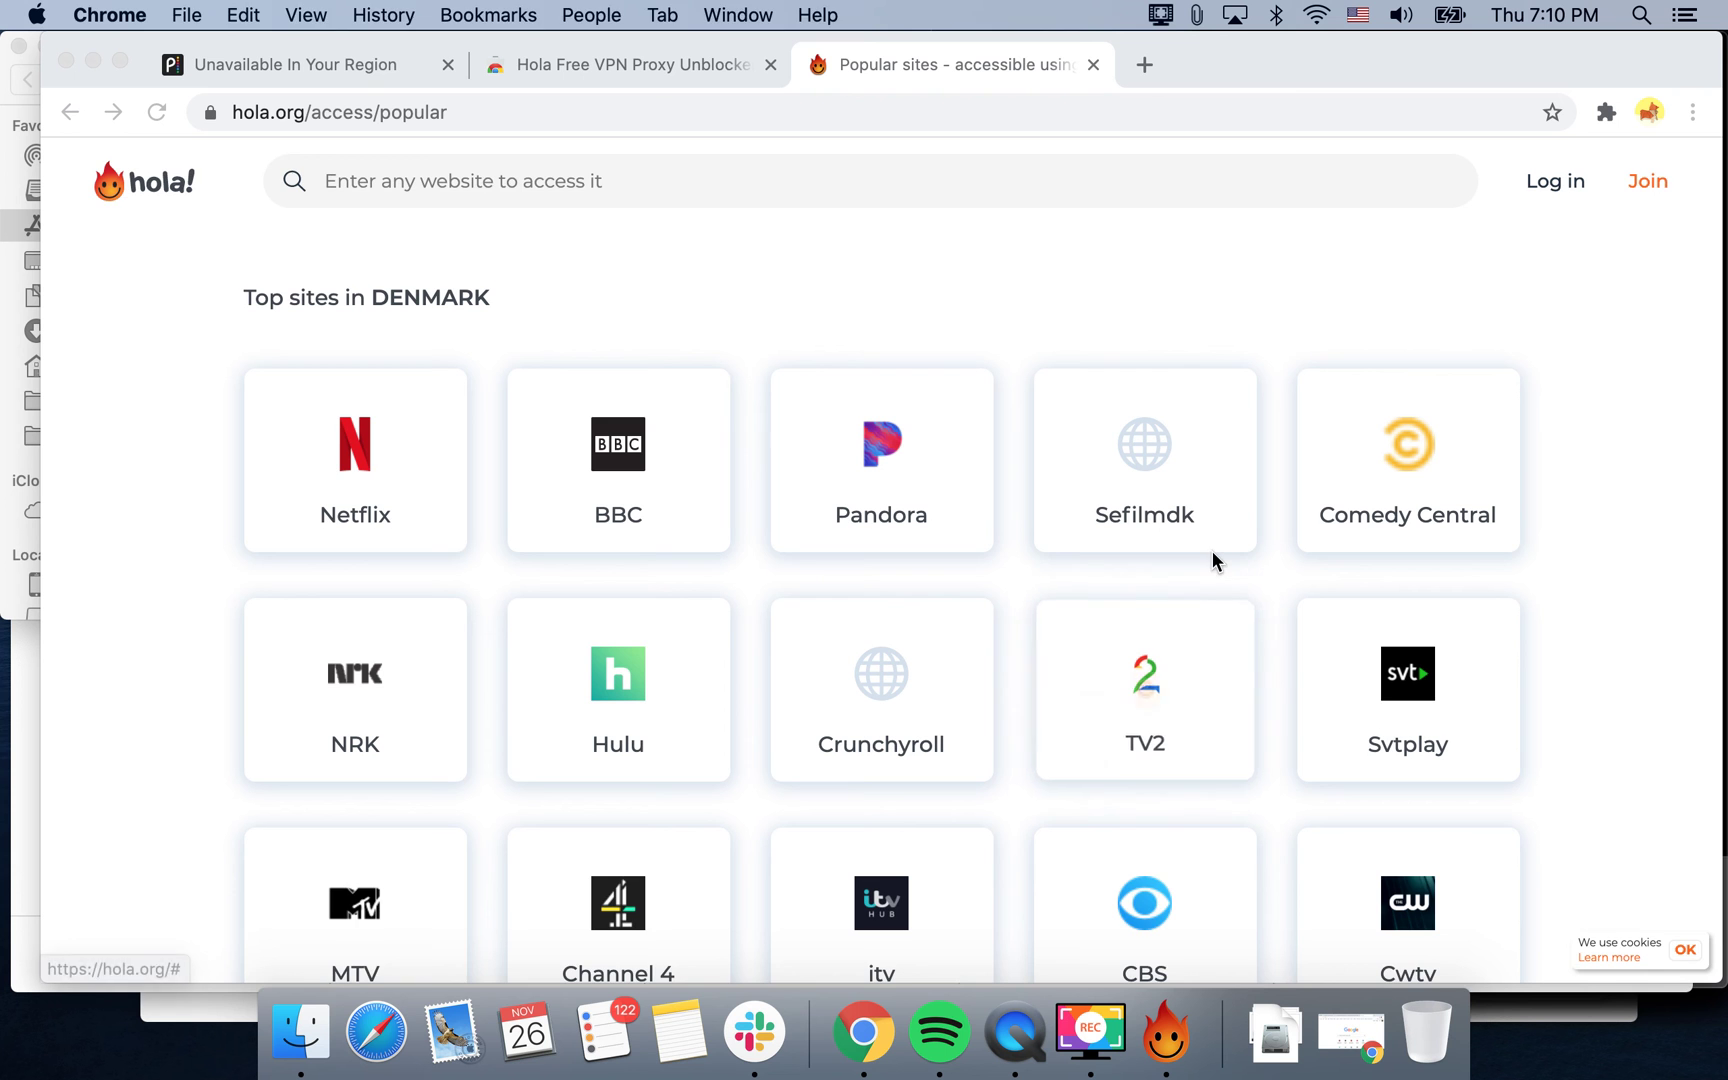
# Step: Pick the free Hola plan again and switch to the Hola extension's Chrome Web Store tab
pyautogui.scroll(-2, 1212, 553)
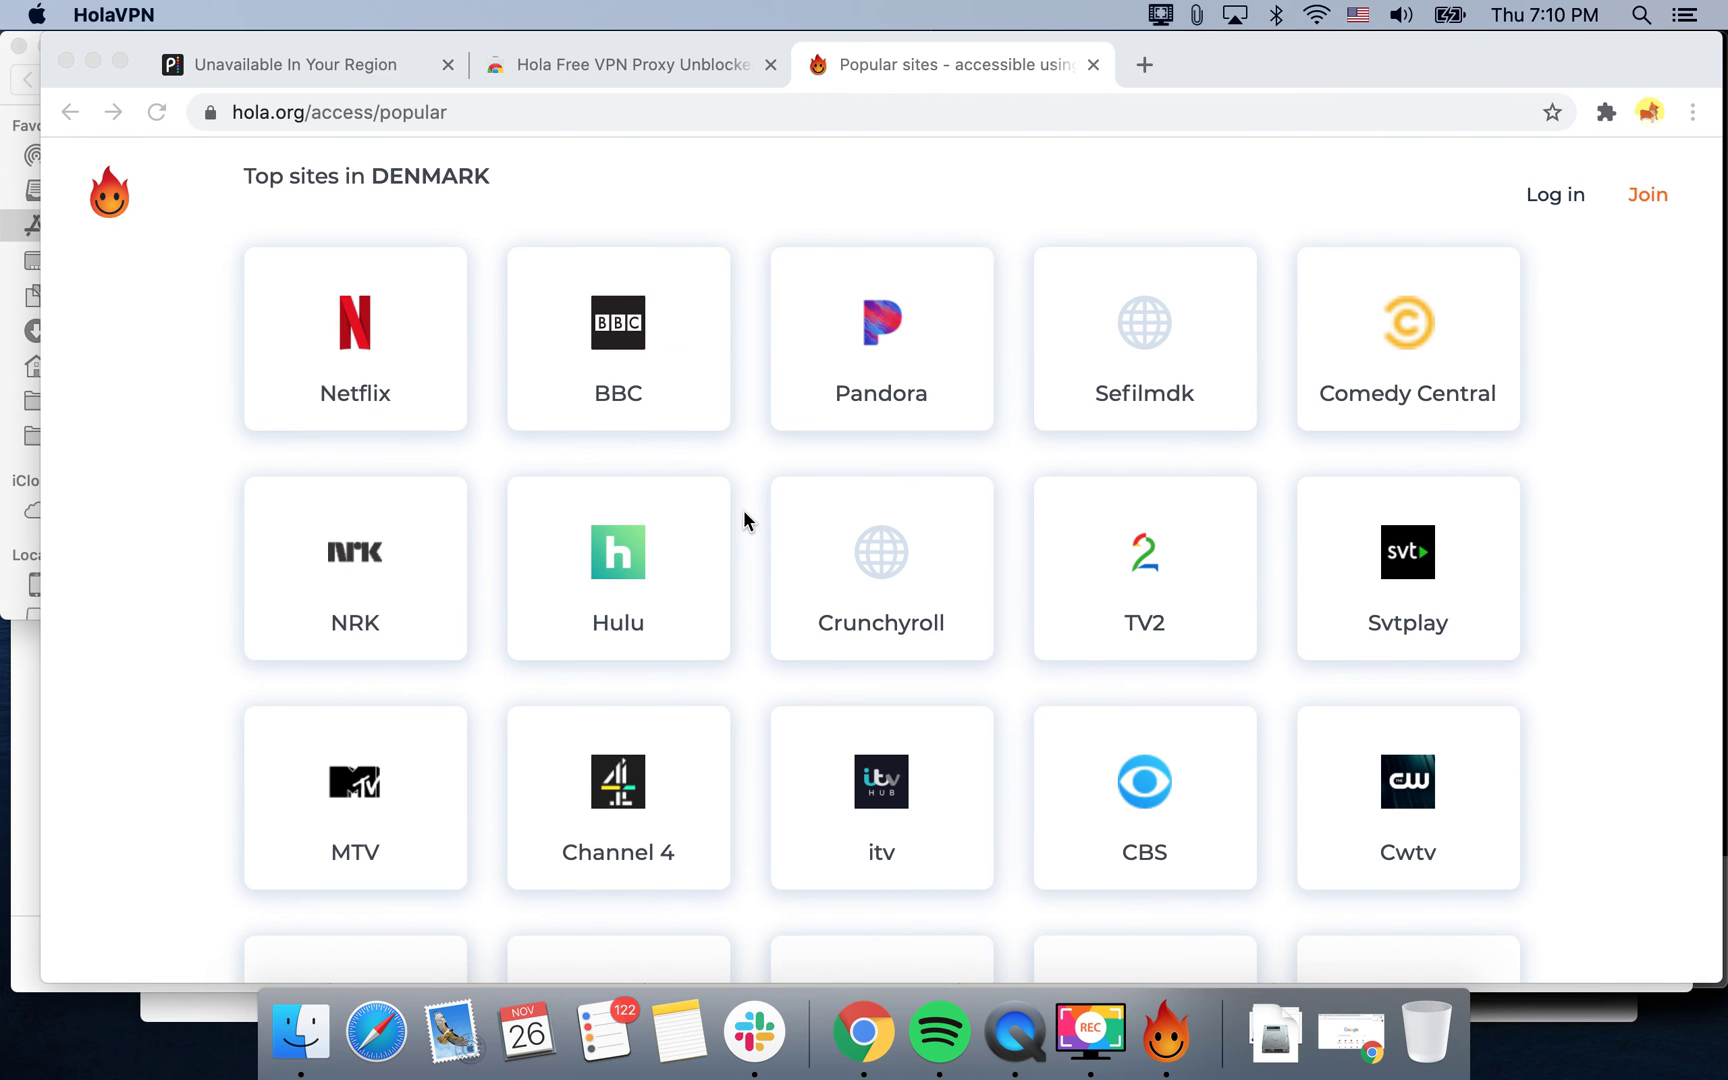
pyautogui.click(614, 566)
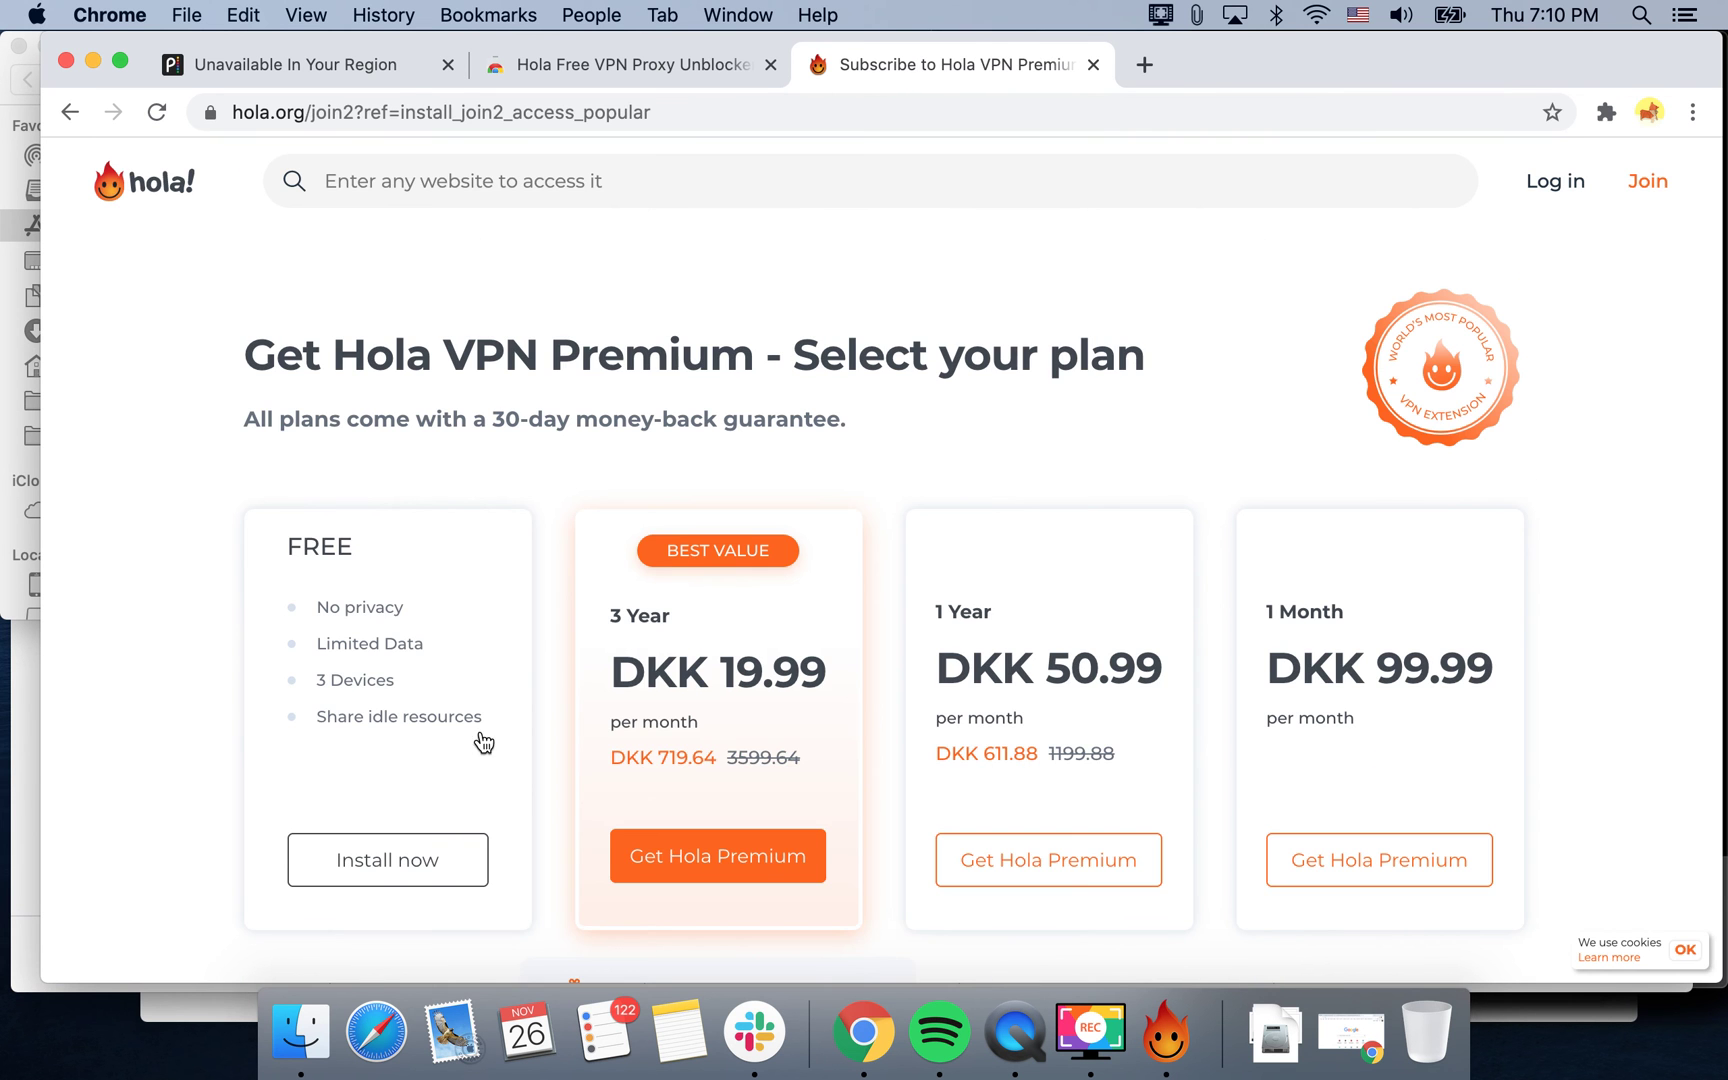
pyautogui.click(388, 882)
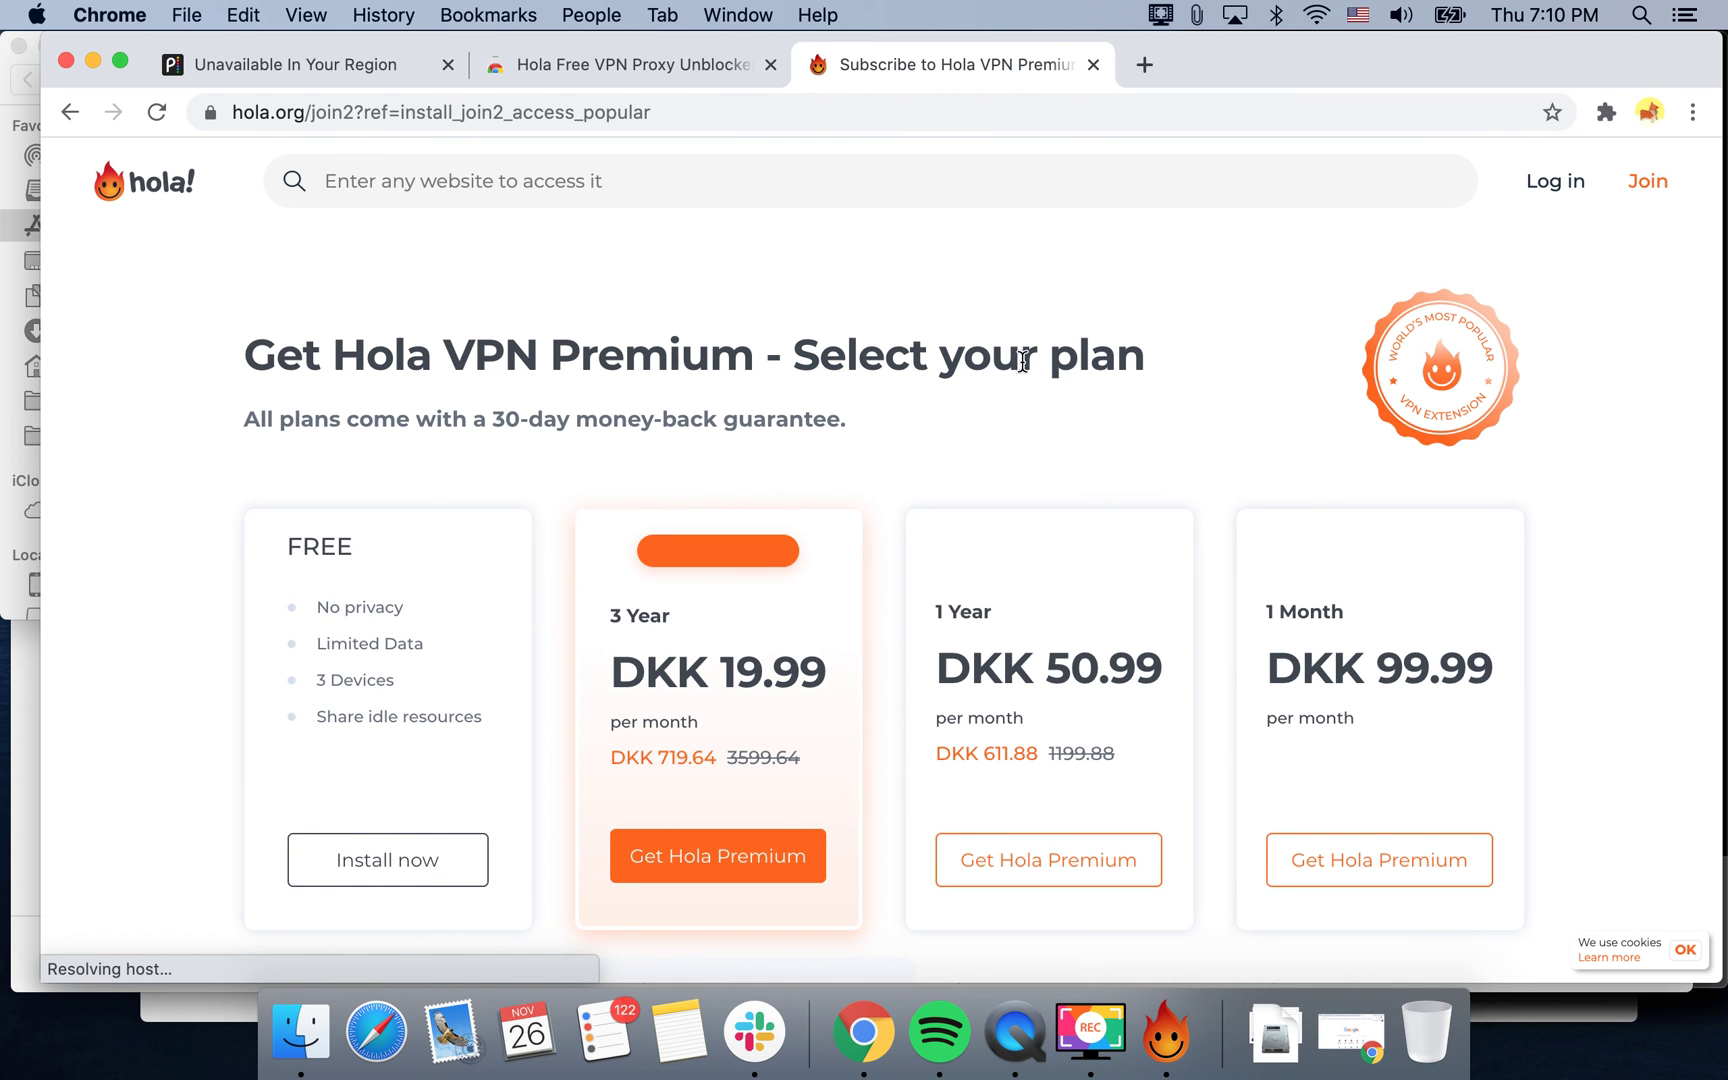
pyautogui.scroll(-5, 1022, 372)
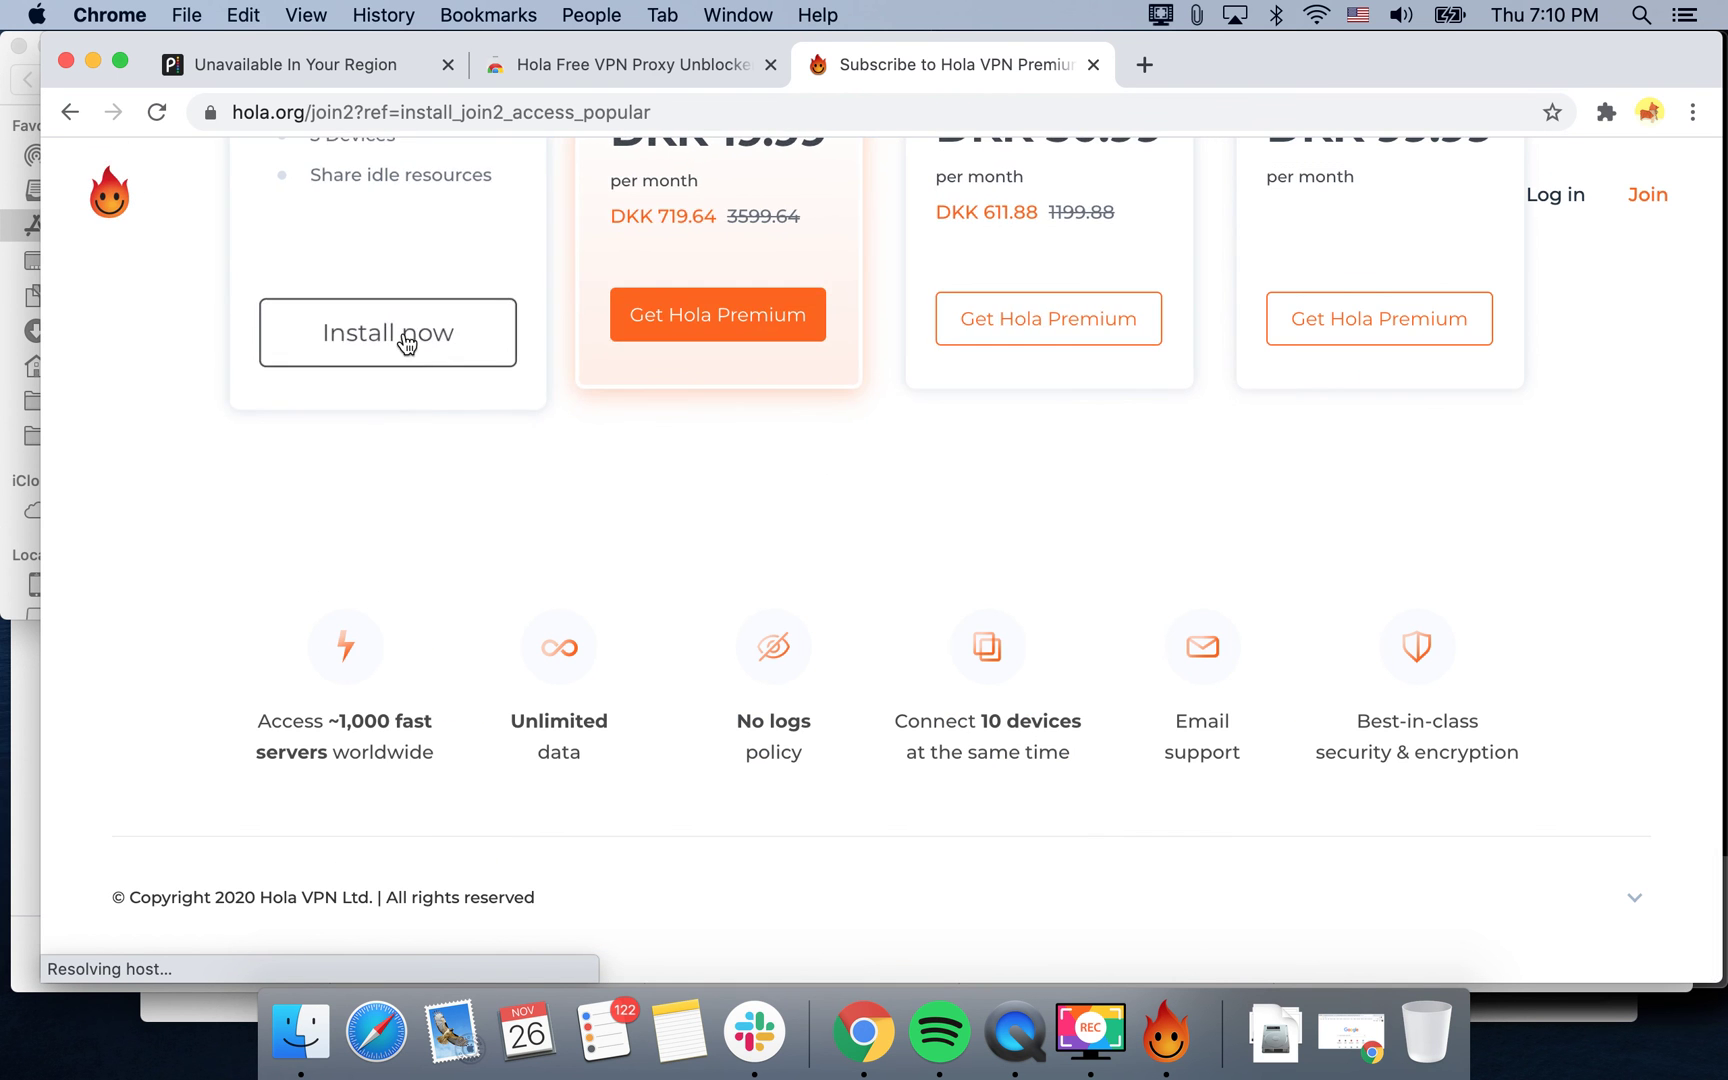
pyautogui.scroll(5, 390, 335)
pyautogui.scroll(-5, 395, 330)
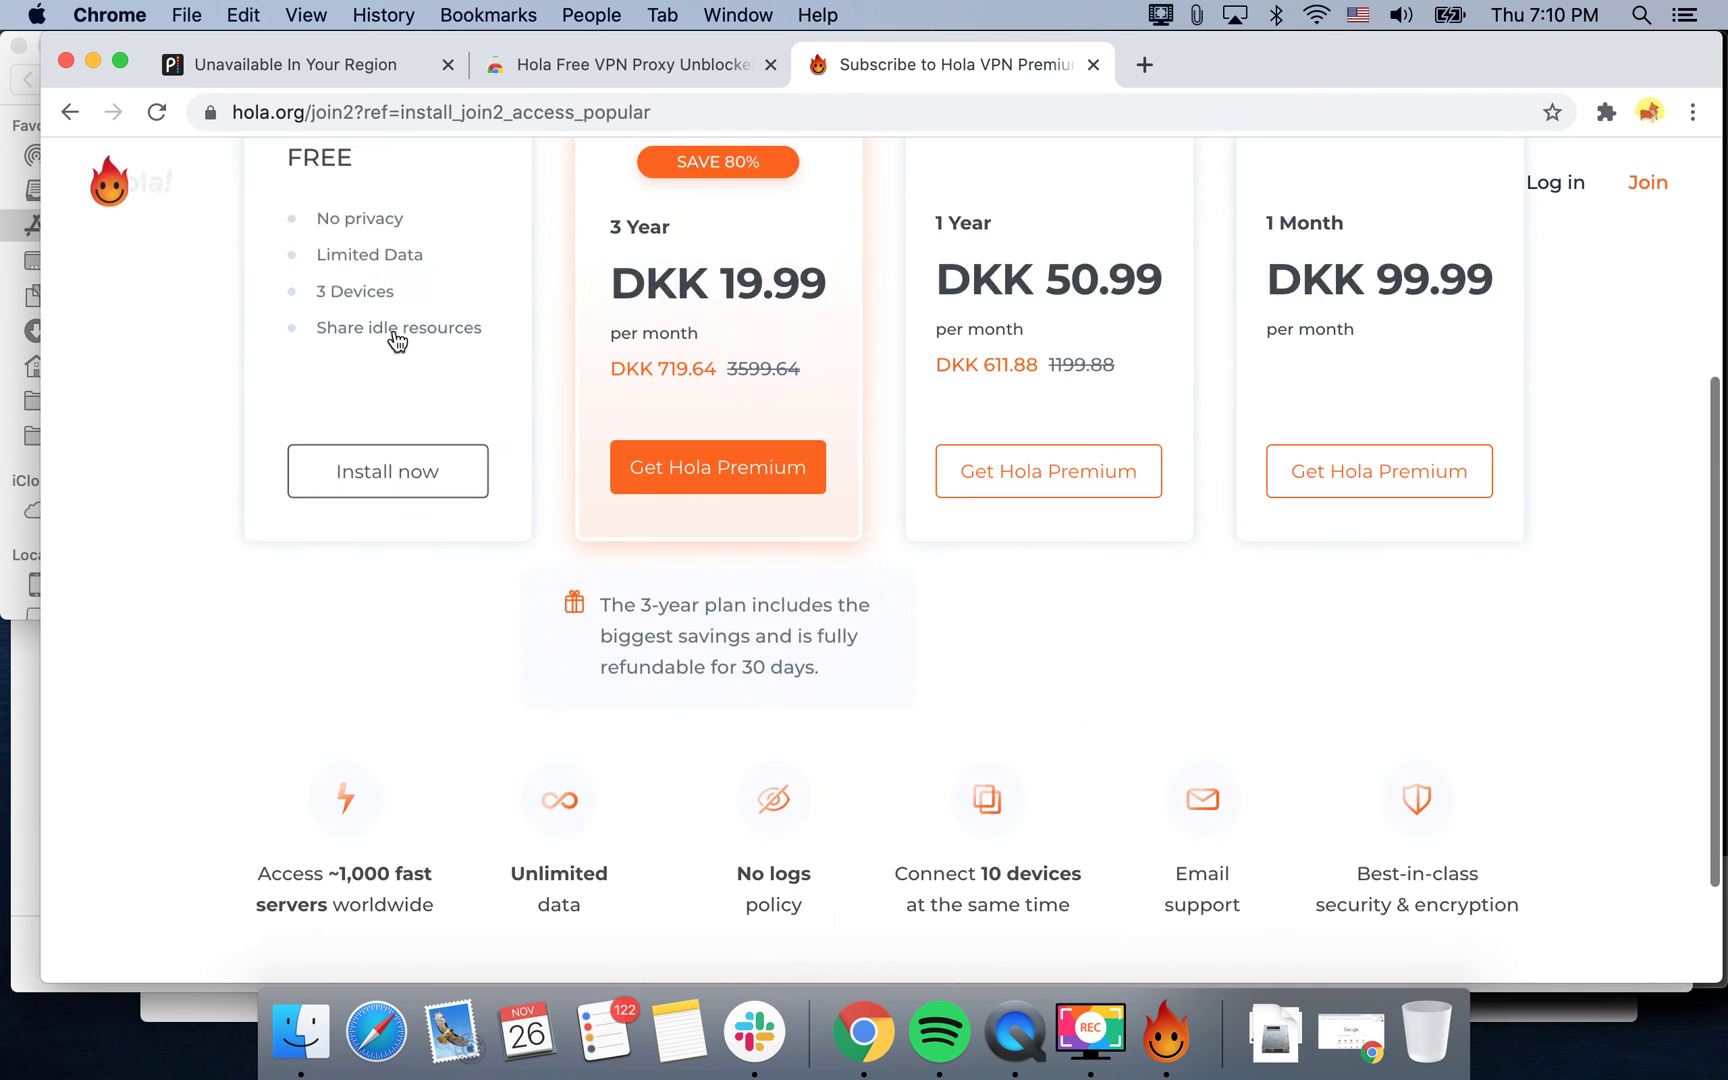
pyautogui.click(703, 83)
# Step: Add the Hola Free VPN Proxy Unblocker extension to Chrome and show the extensions list
pyautogui.click(1458, 382)
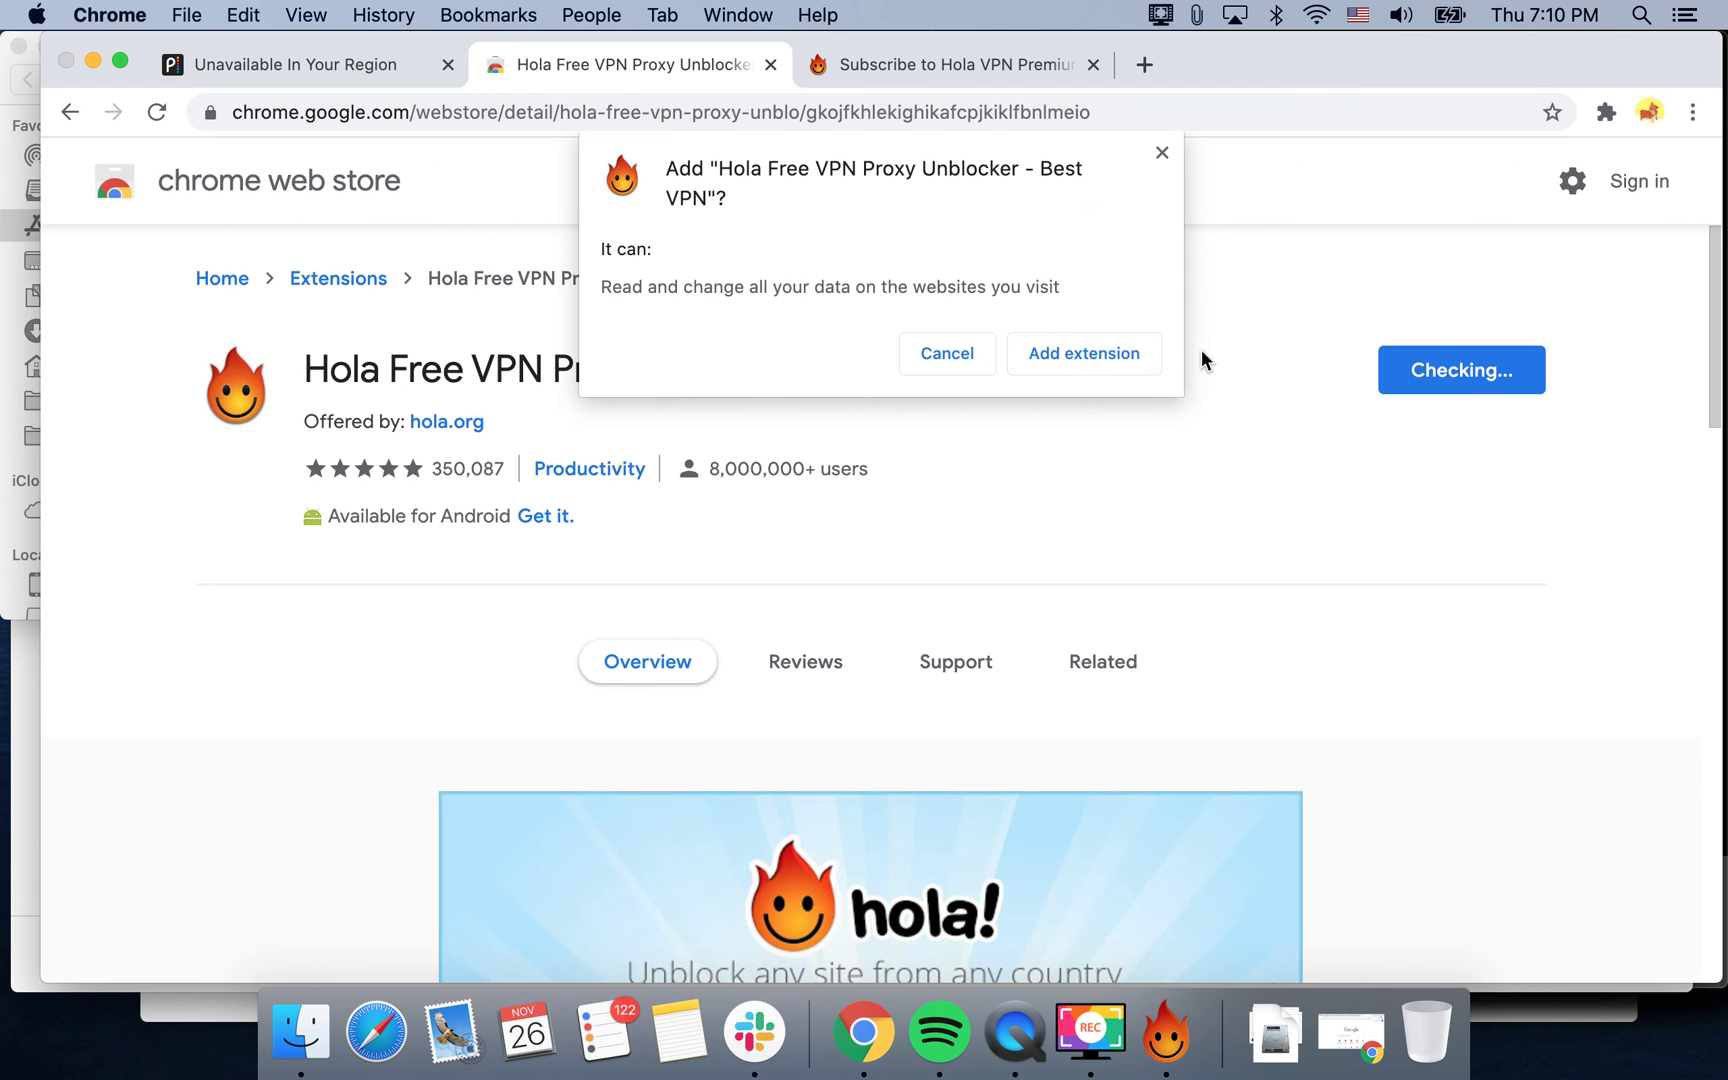
pyautogui.click(1102, 355)
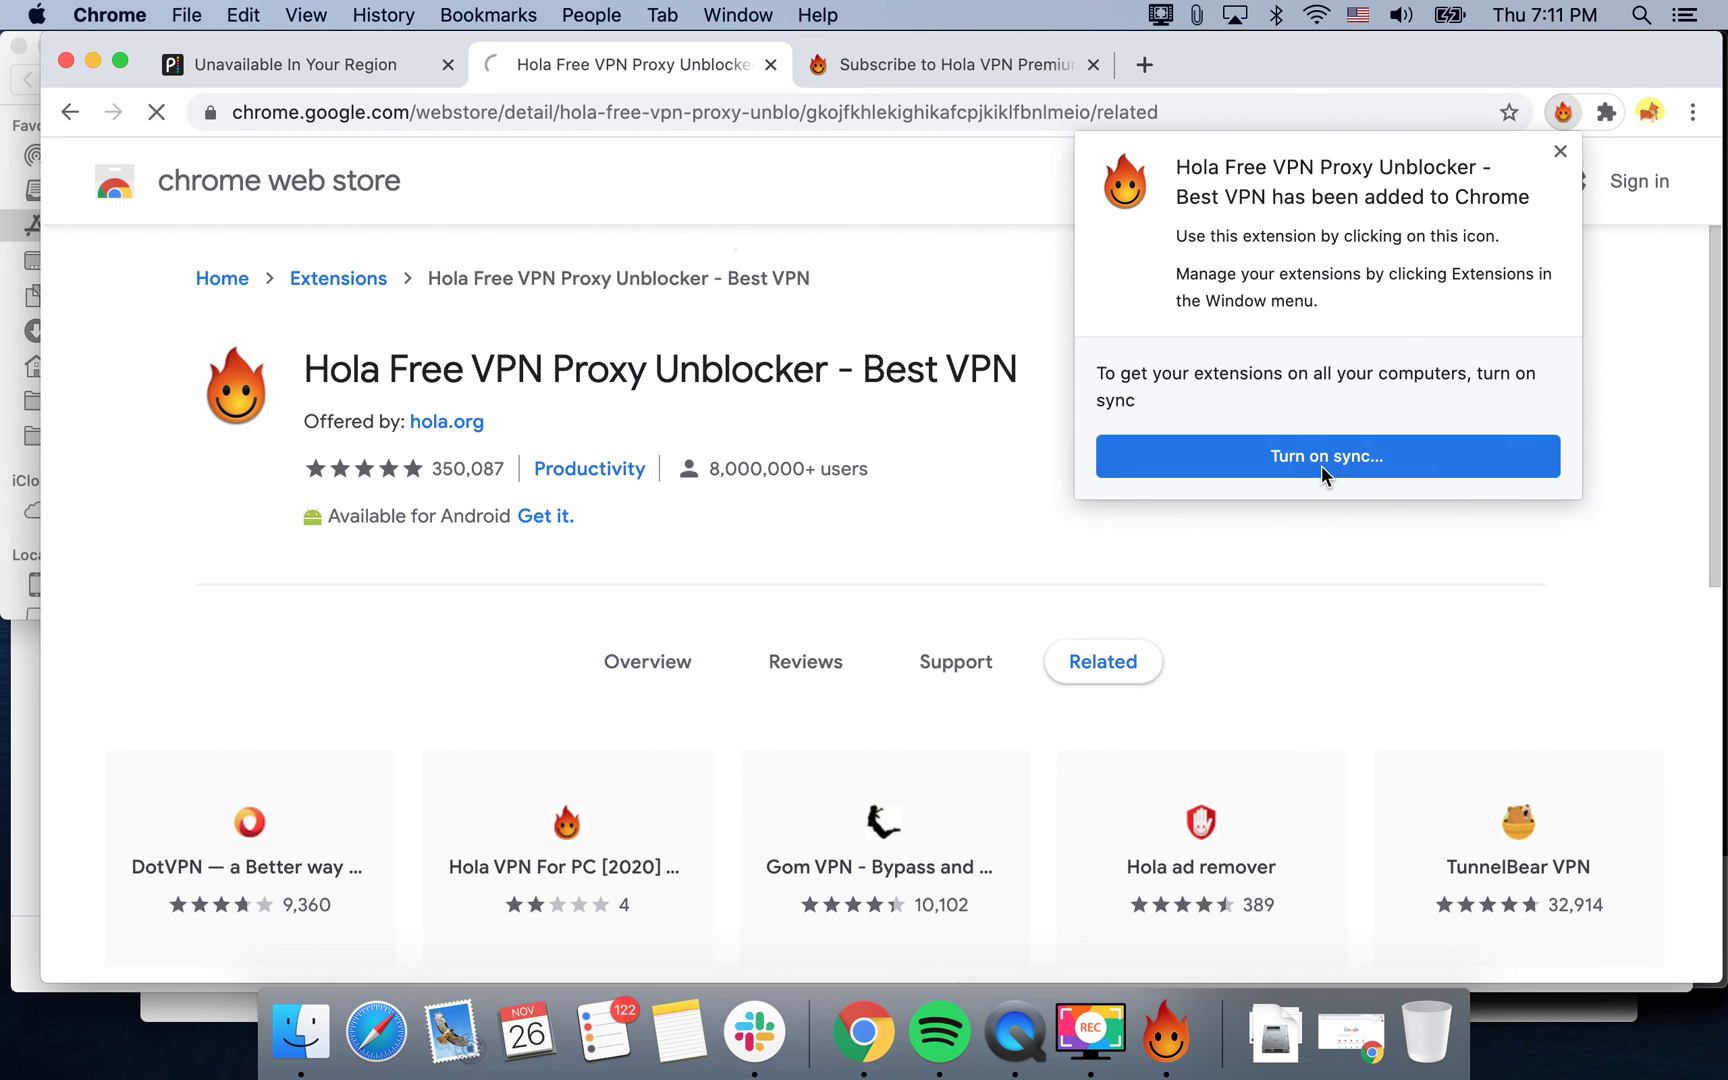
pyautogui.click(1560, 151)
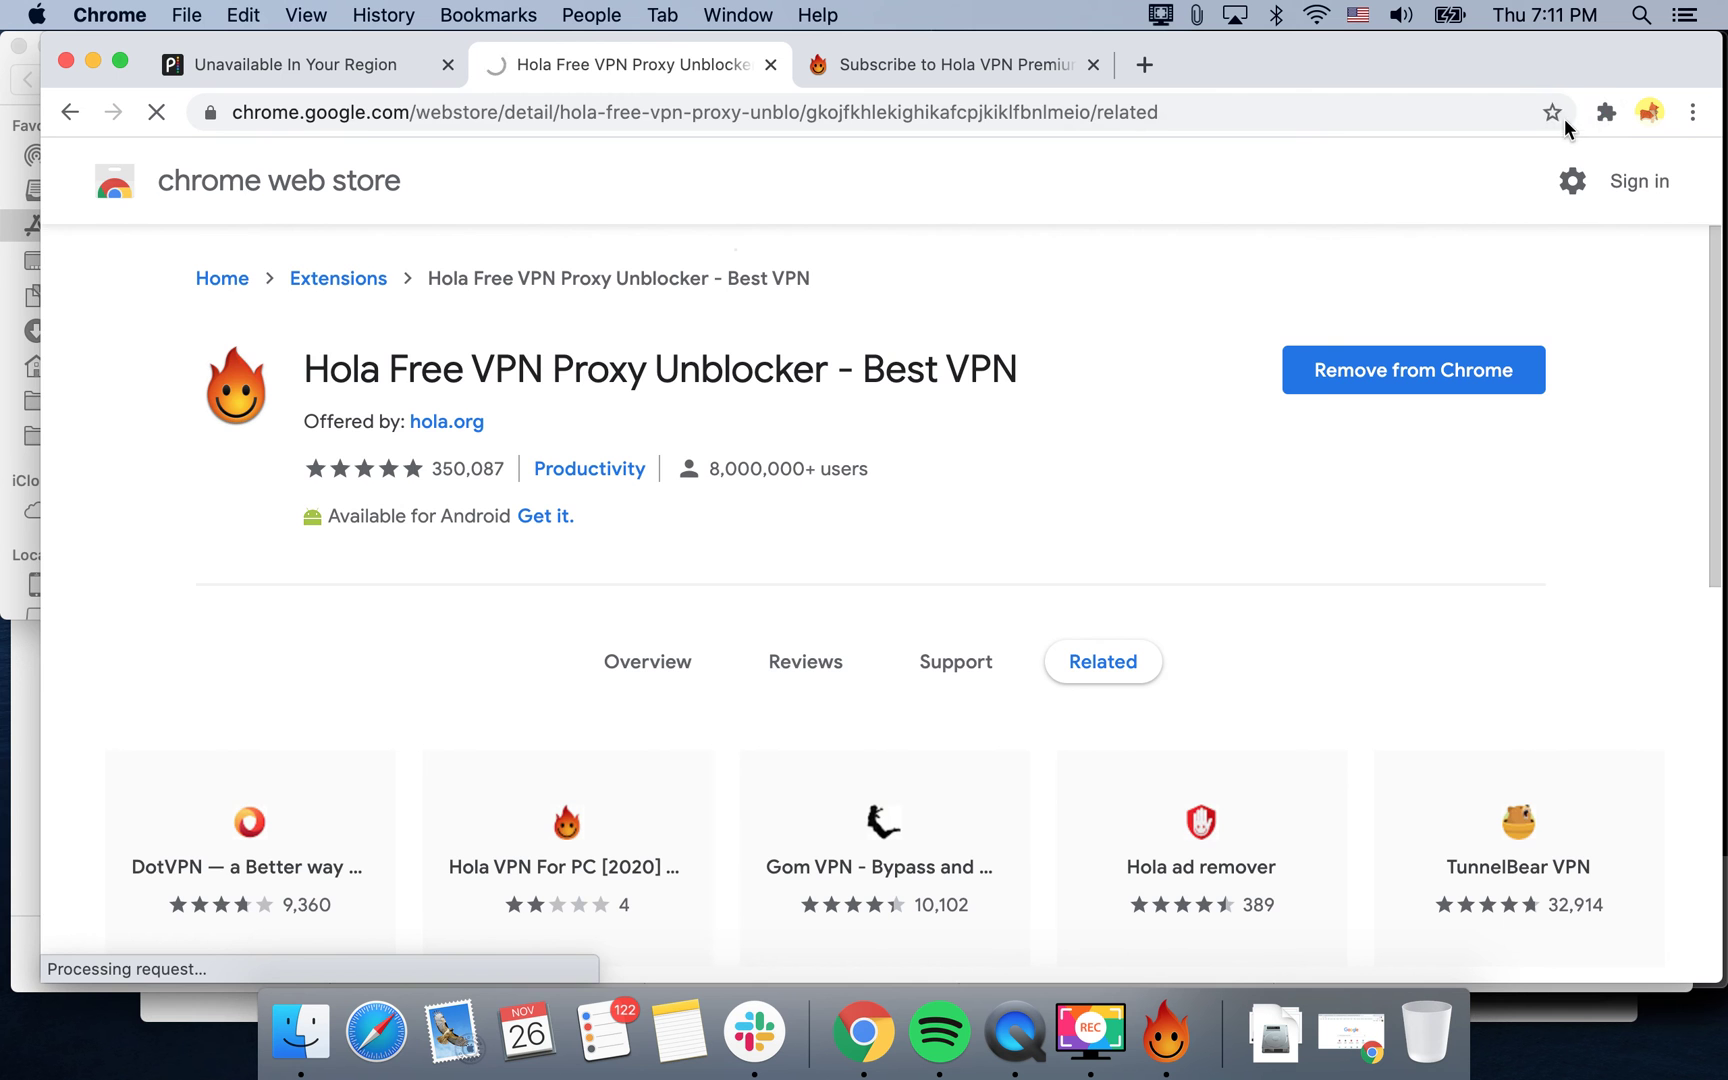
pyautogui.click(1606, 112)
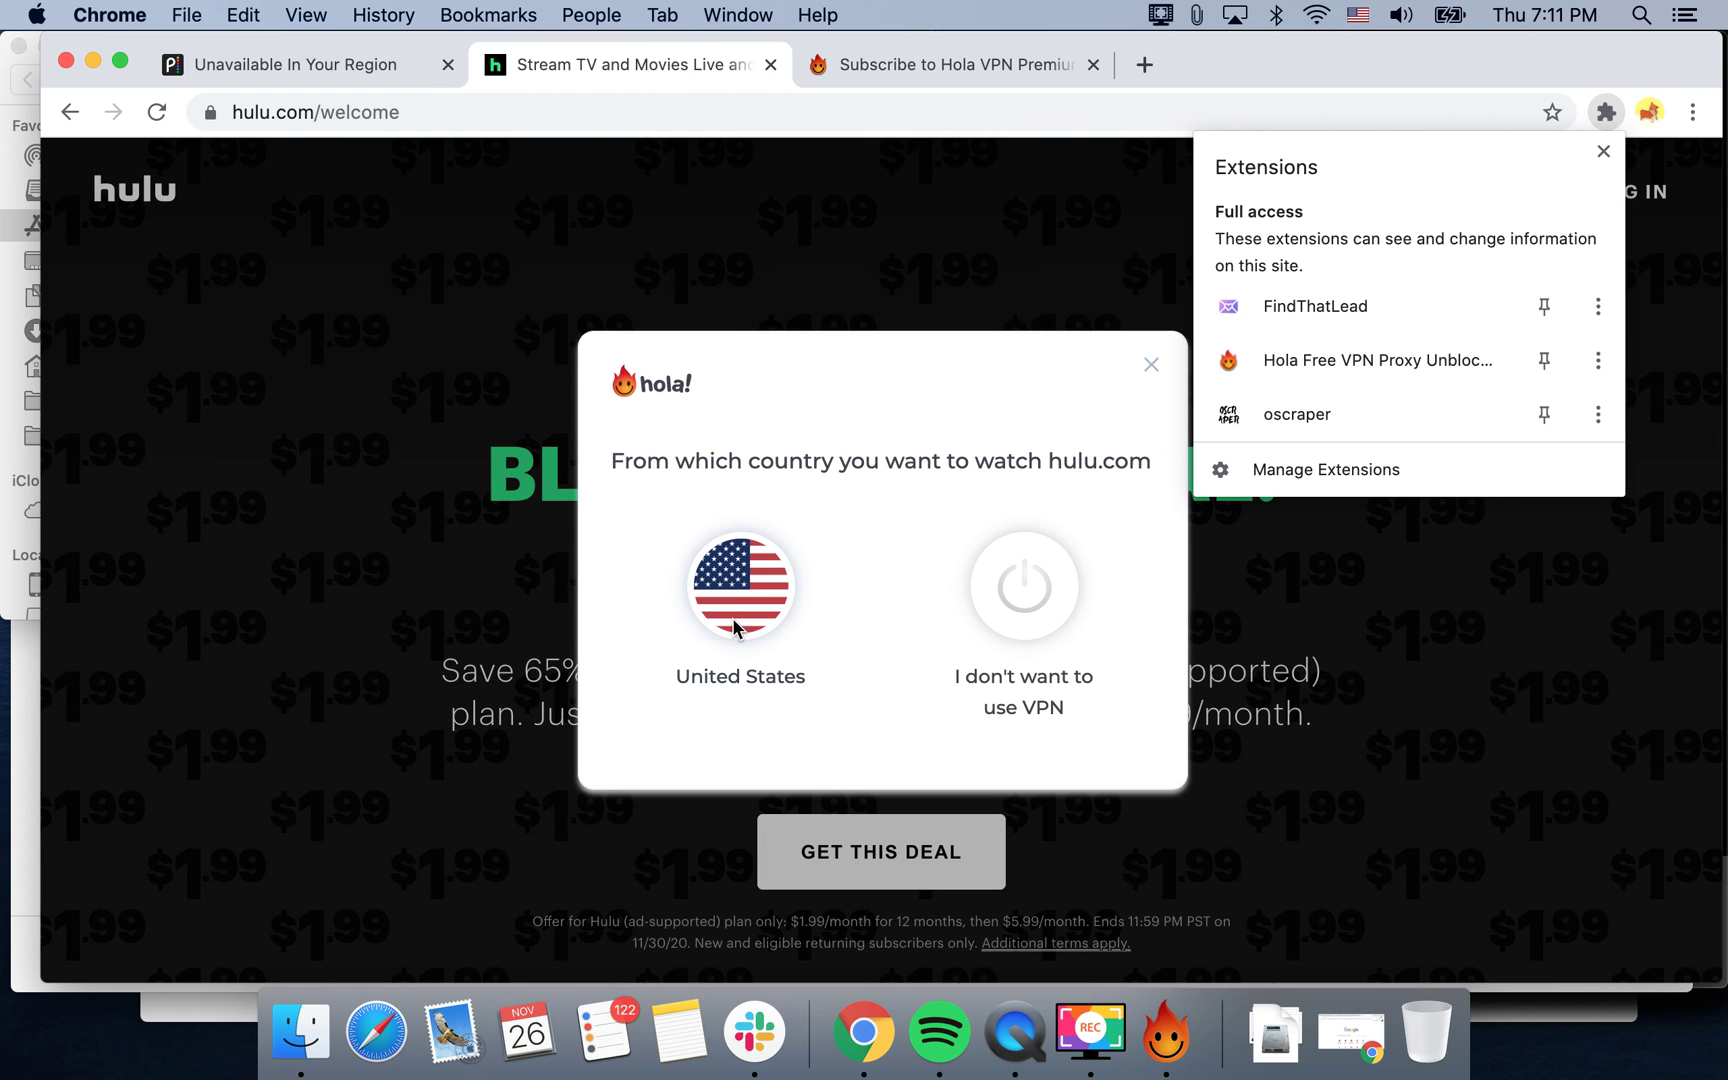
# Step: Choose United States for hulu.com in the Hola dialog and sign in with Google
pyautogui.click(760, 597)
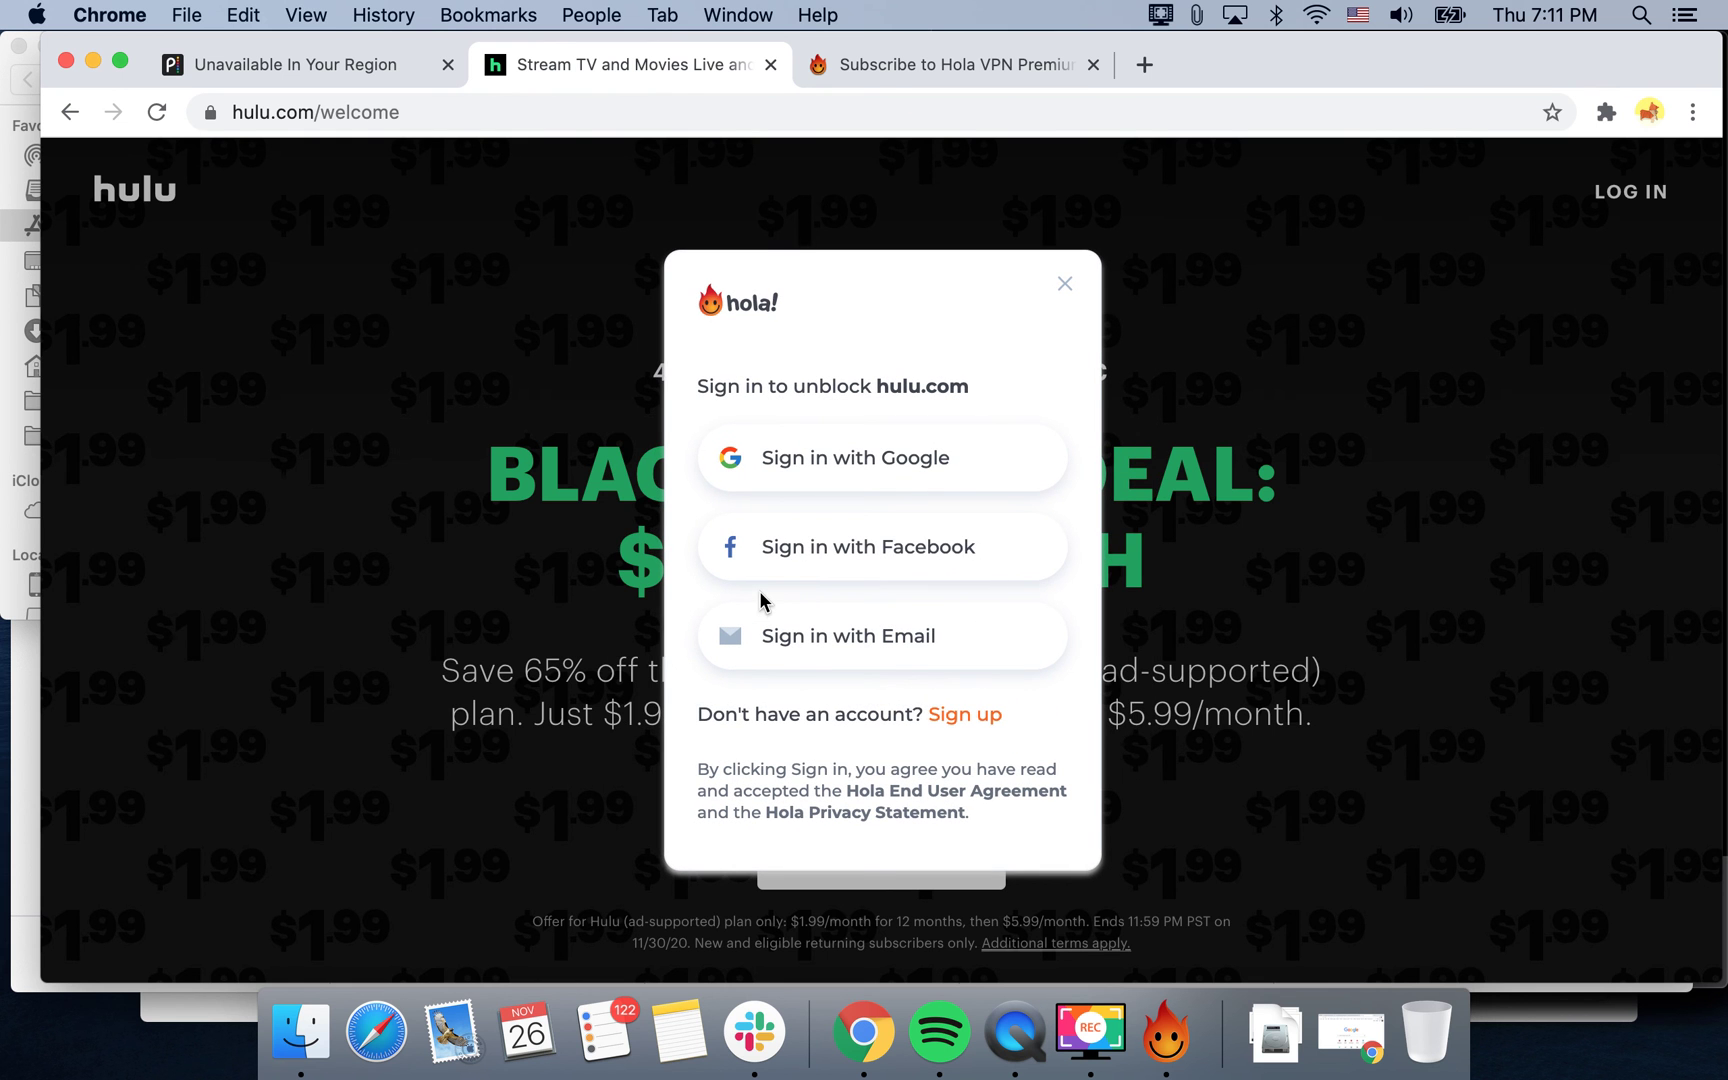
pyautogui.scroll(-1, 814, 573)
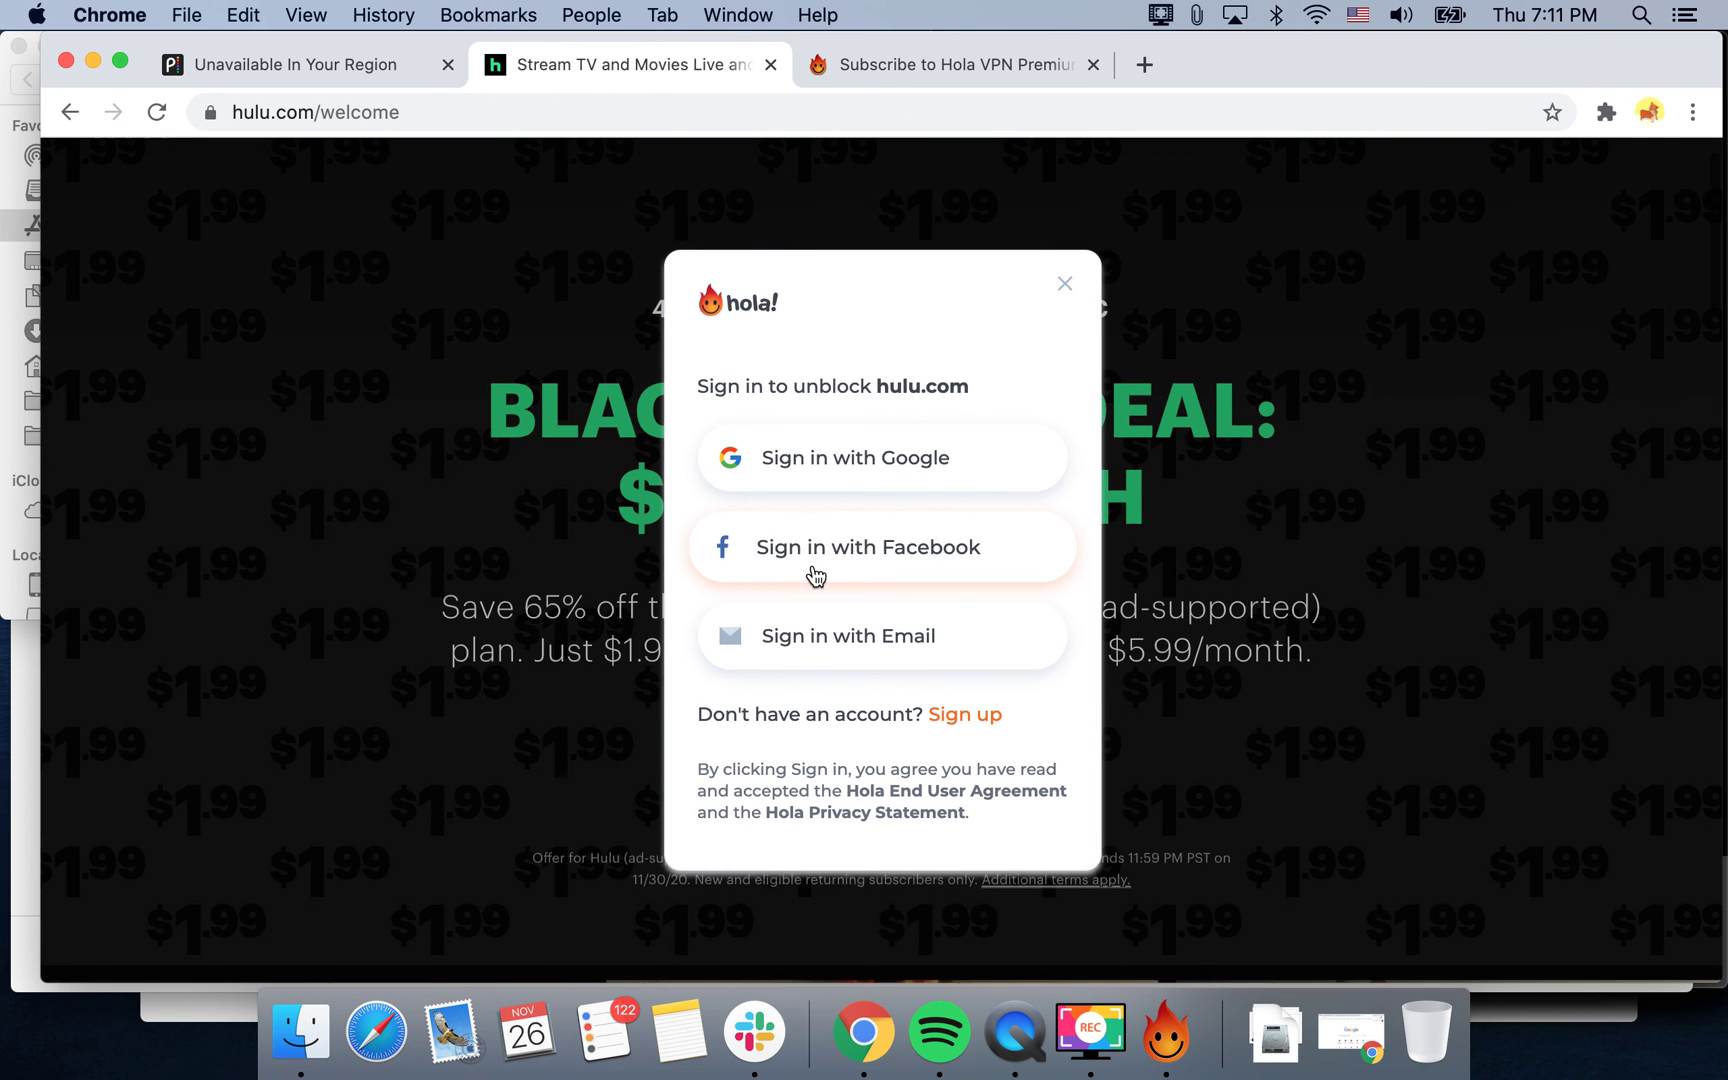
pyautogui.scroll(1, 814, 573)
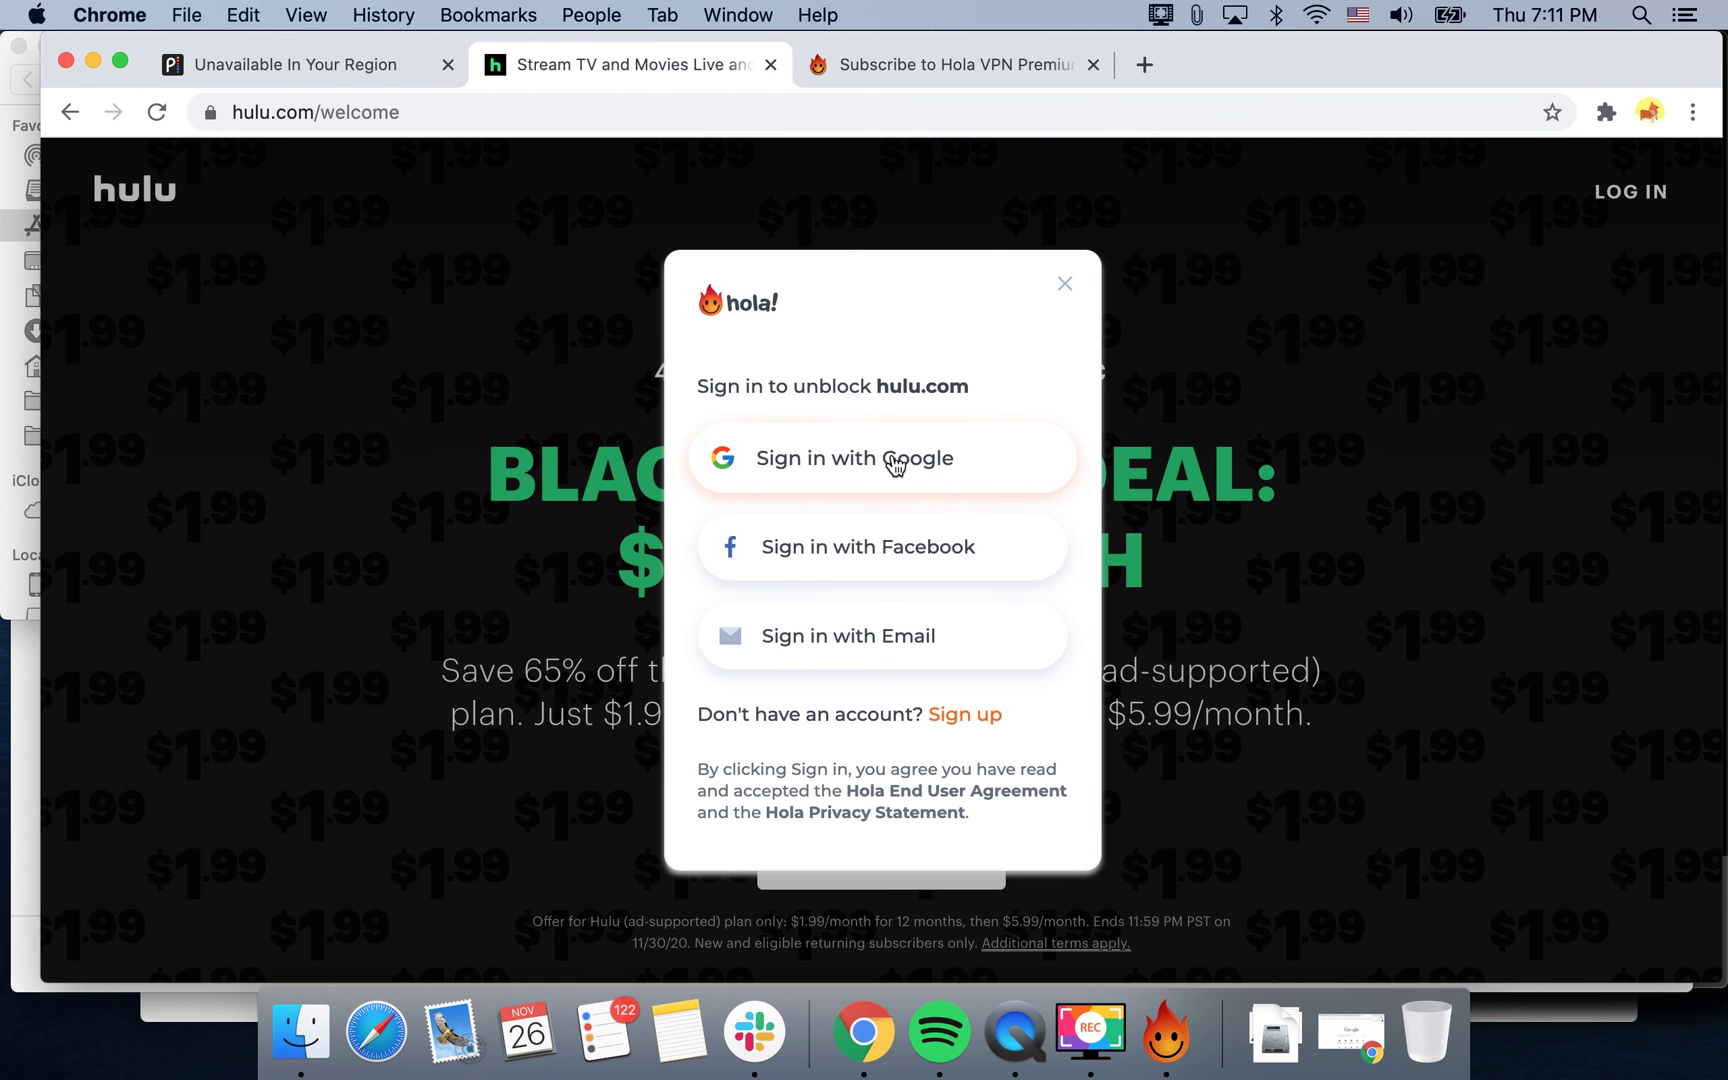
pyautogui.click(895, 463)
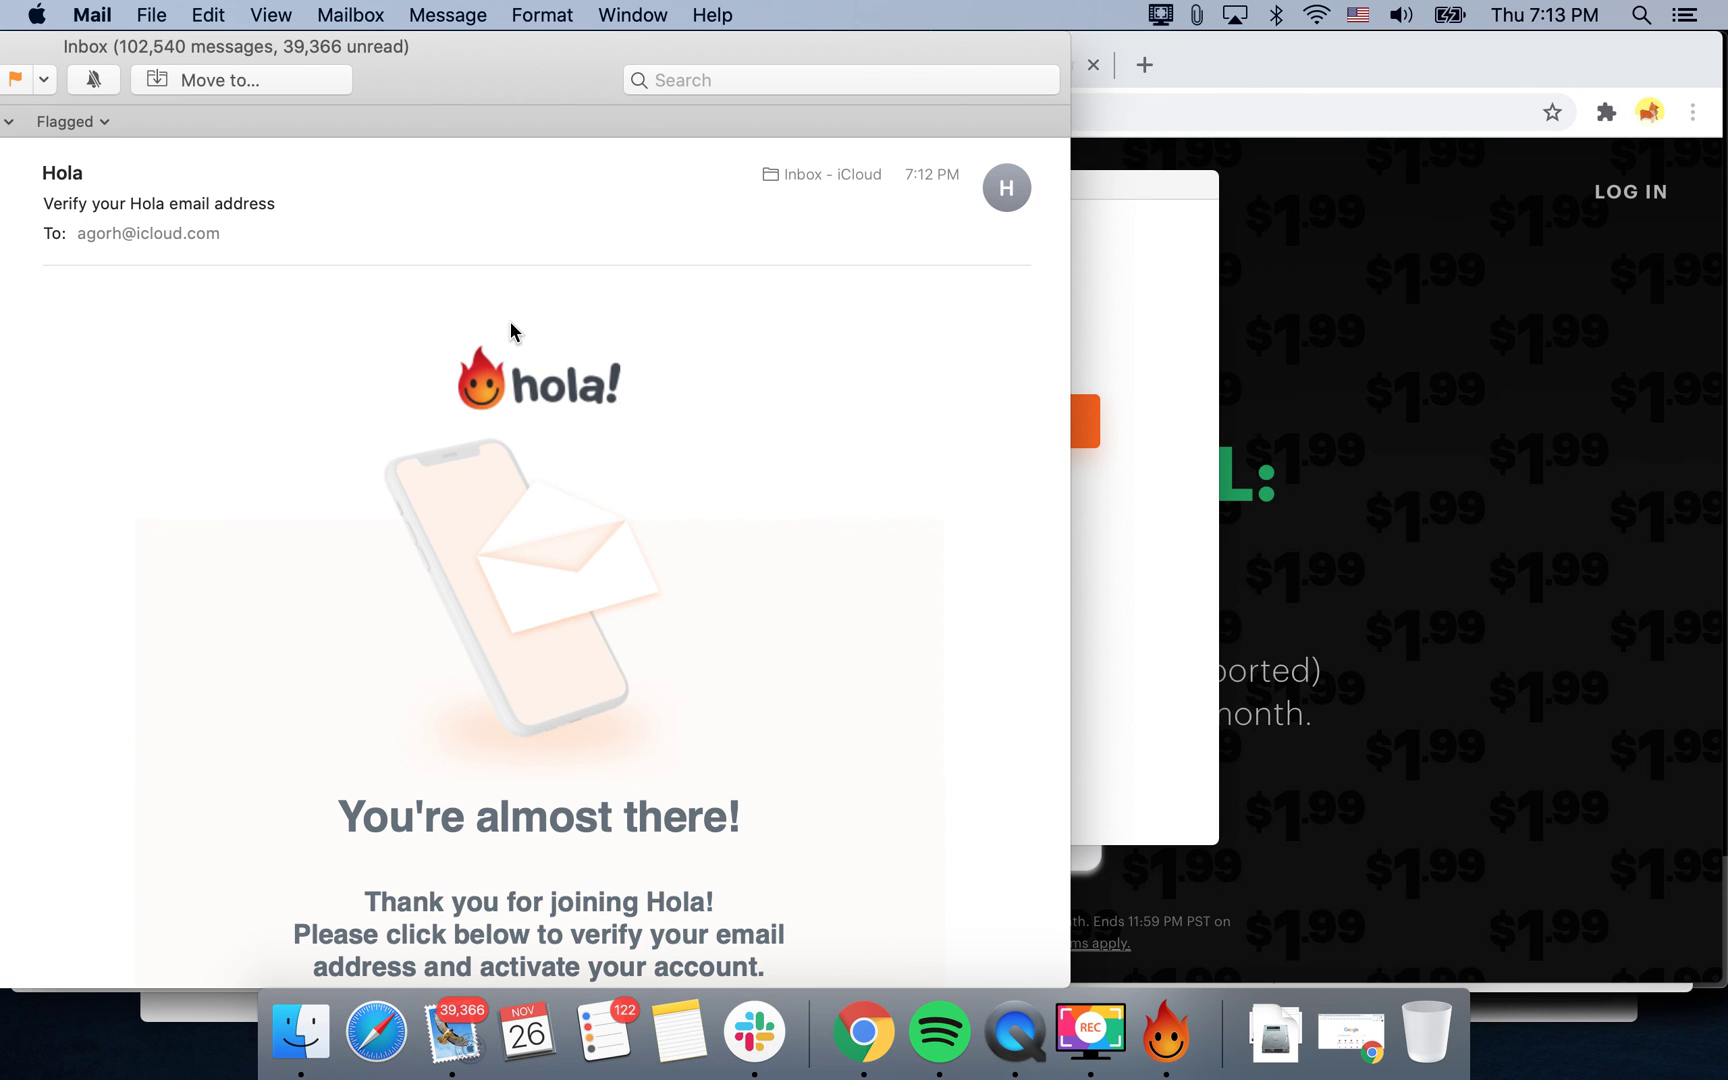
# Step: Verify the Hola account's email address using the button in the Mail message
pyautogui.scroll(-5, 511, 331)
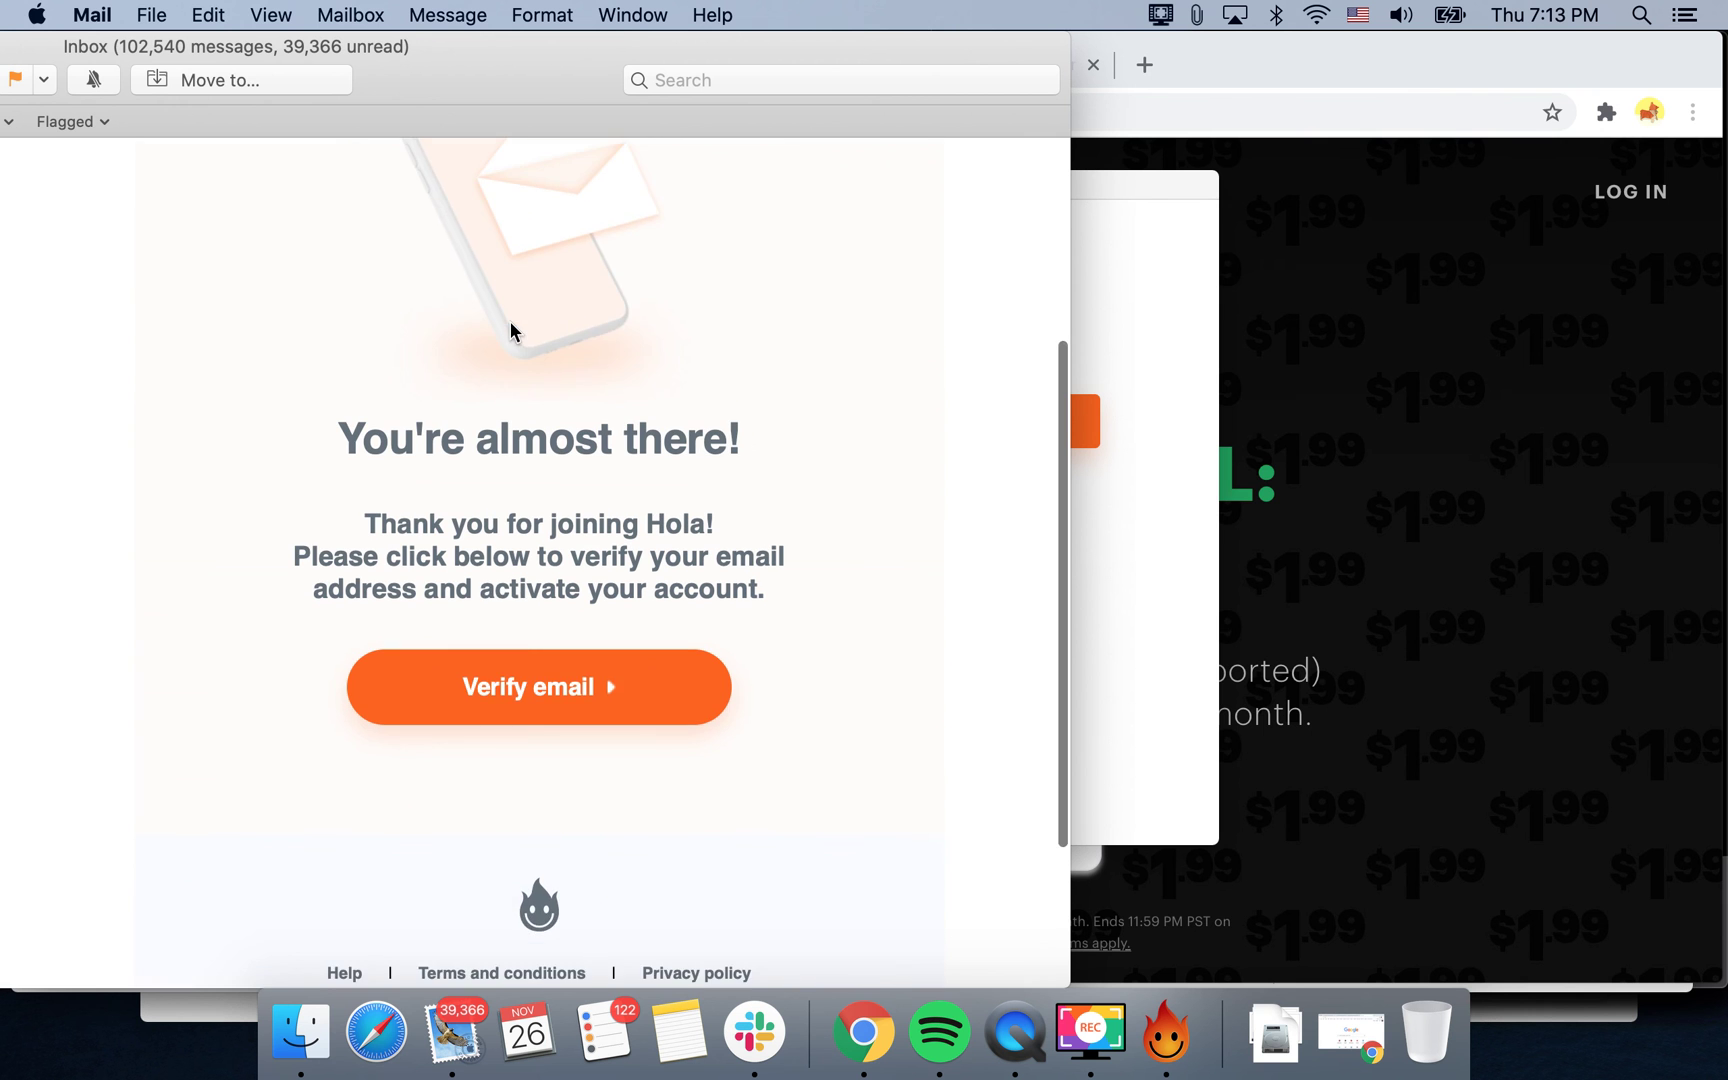
pyautogui.scroll(-3, 511, 331)
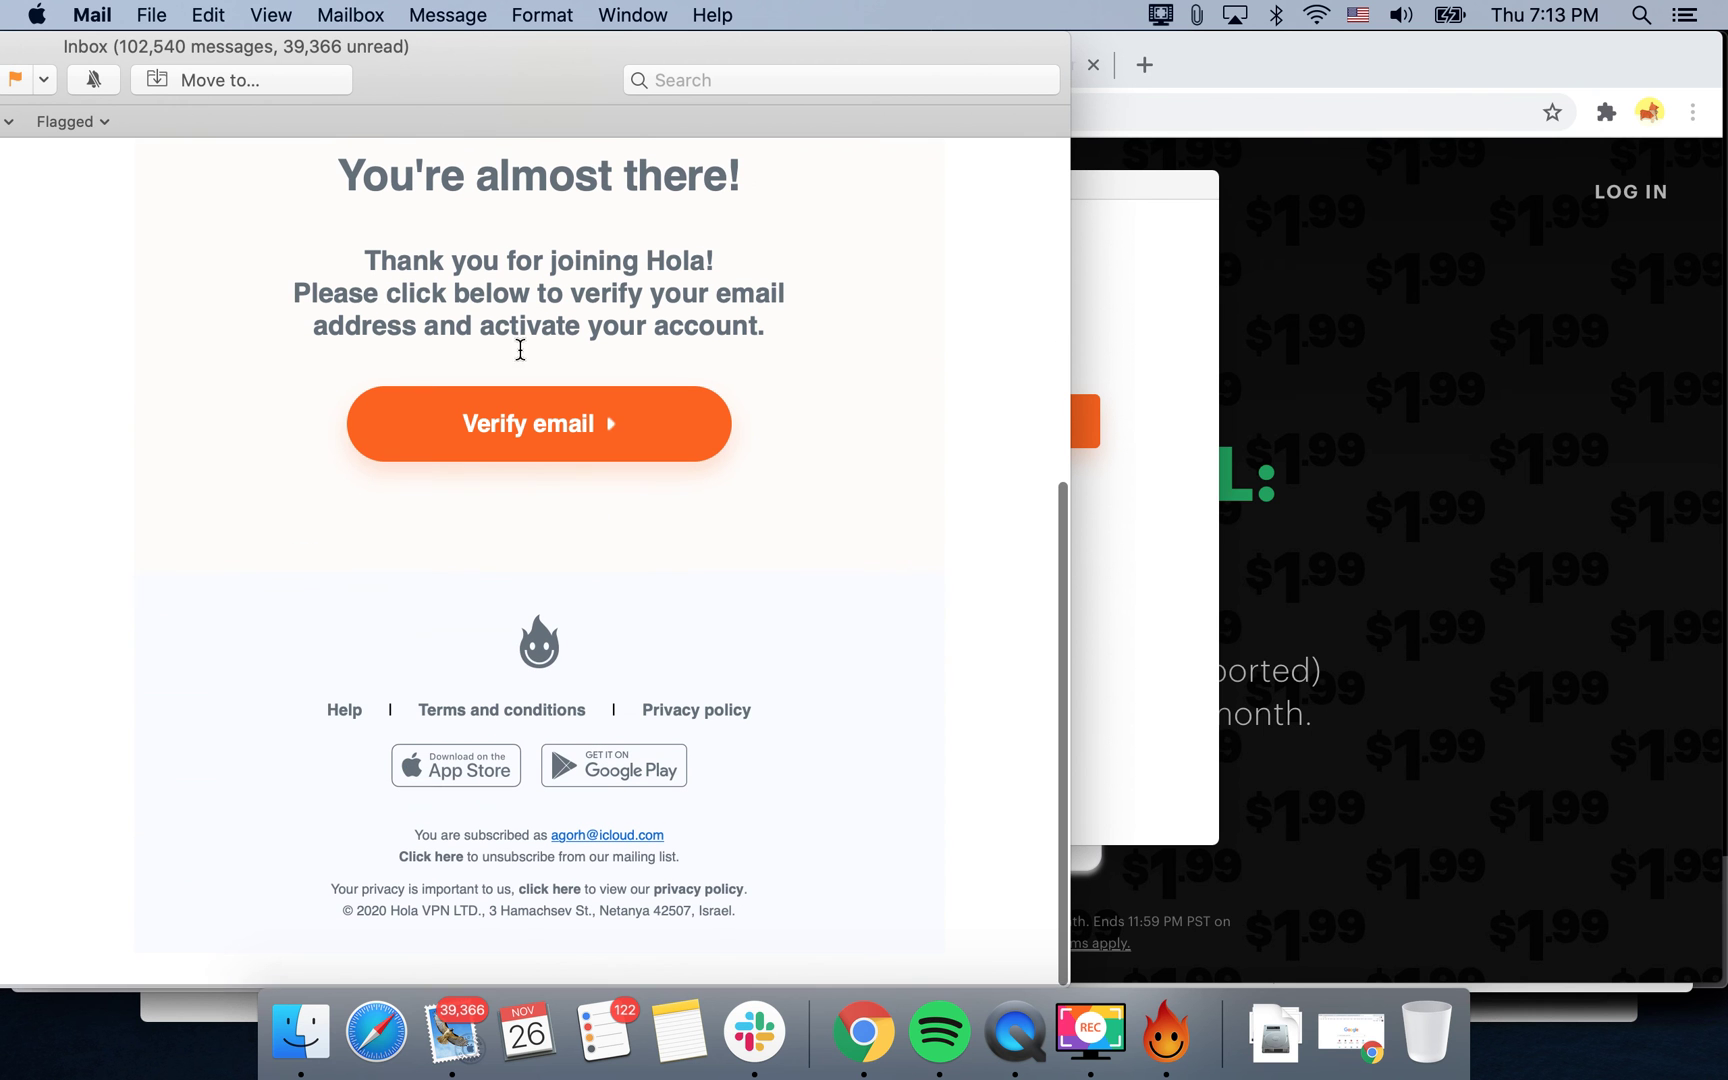
pyautogui.click(543, 443)
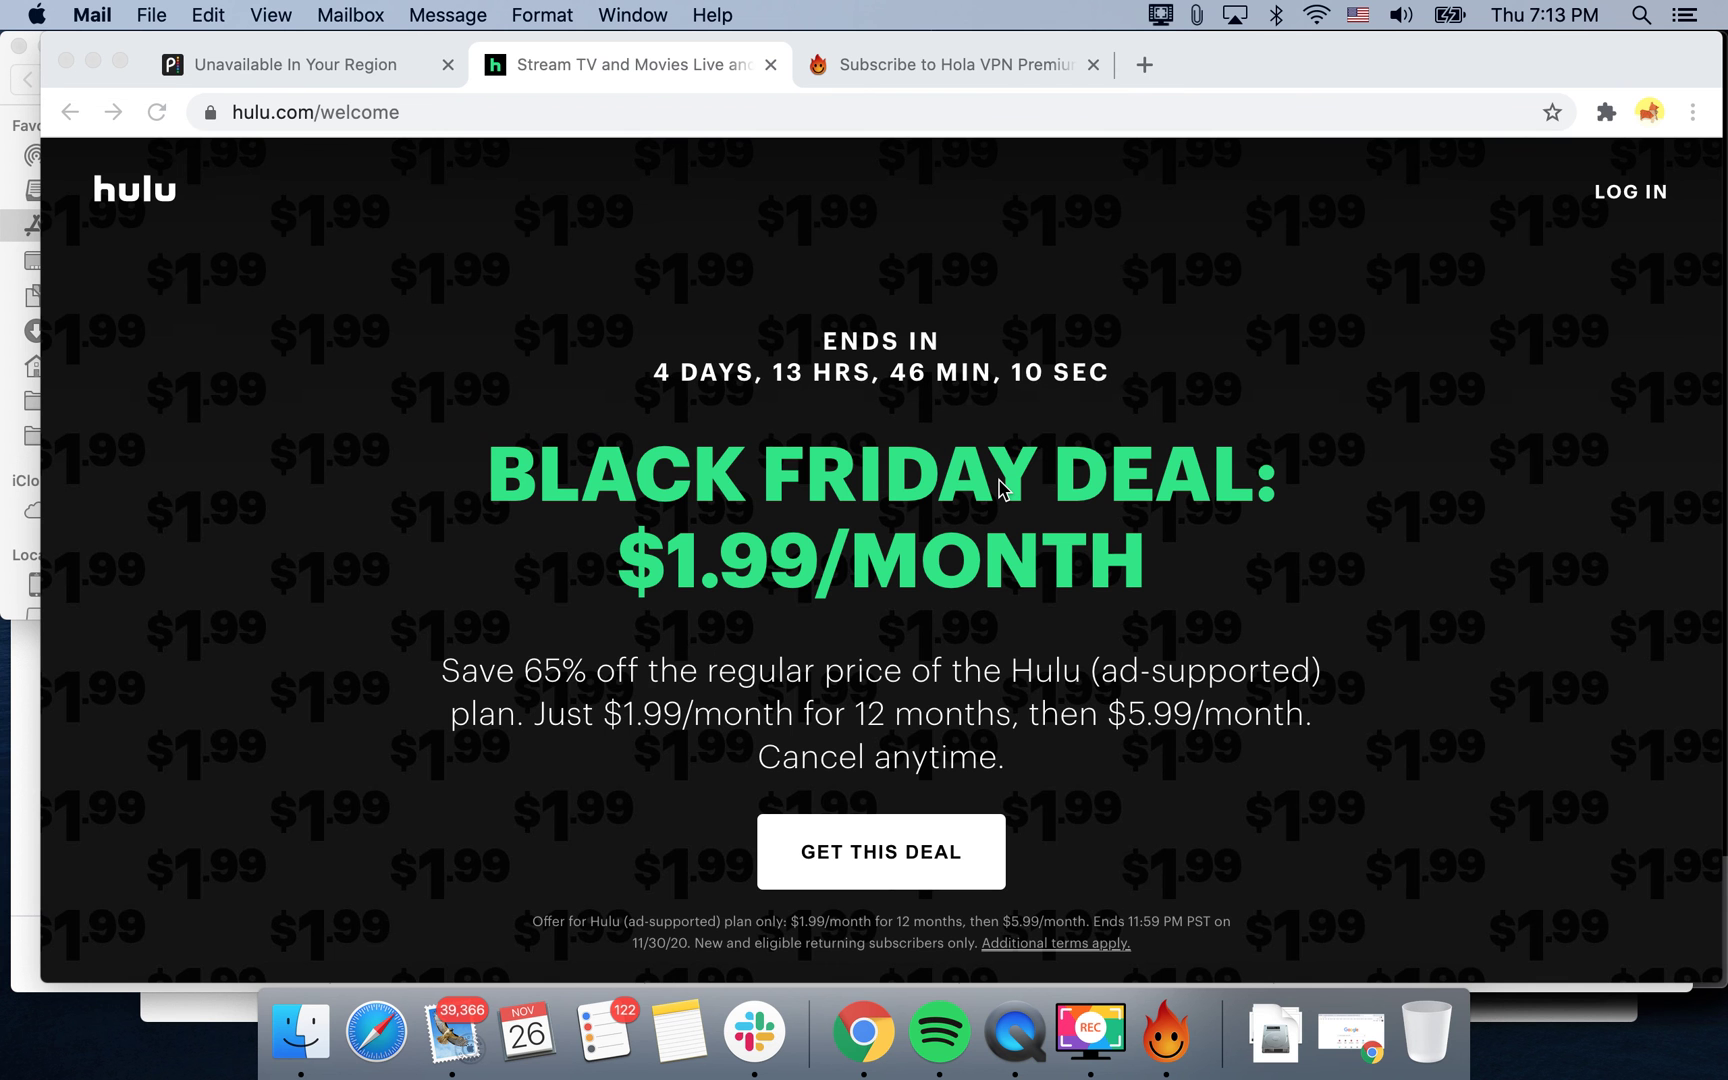
# Step: Browse Hulu's welcome page, then show Chrome's Extensions menu listing Hola
pyautogui.scroll(-12, 1001, 487)
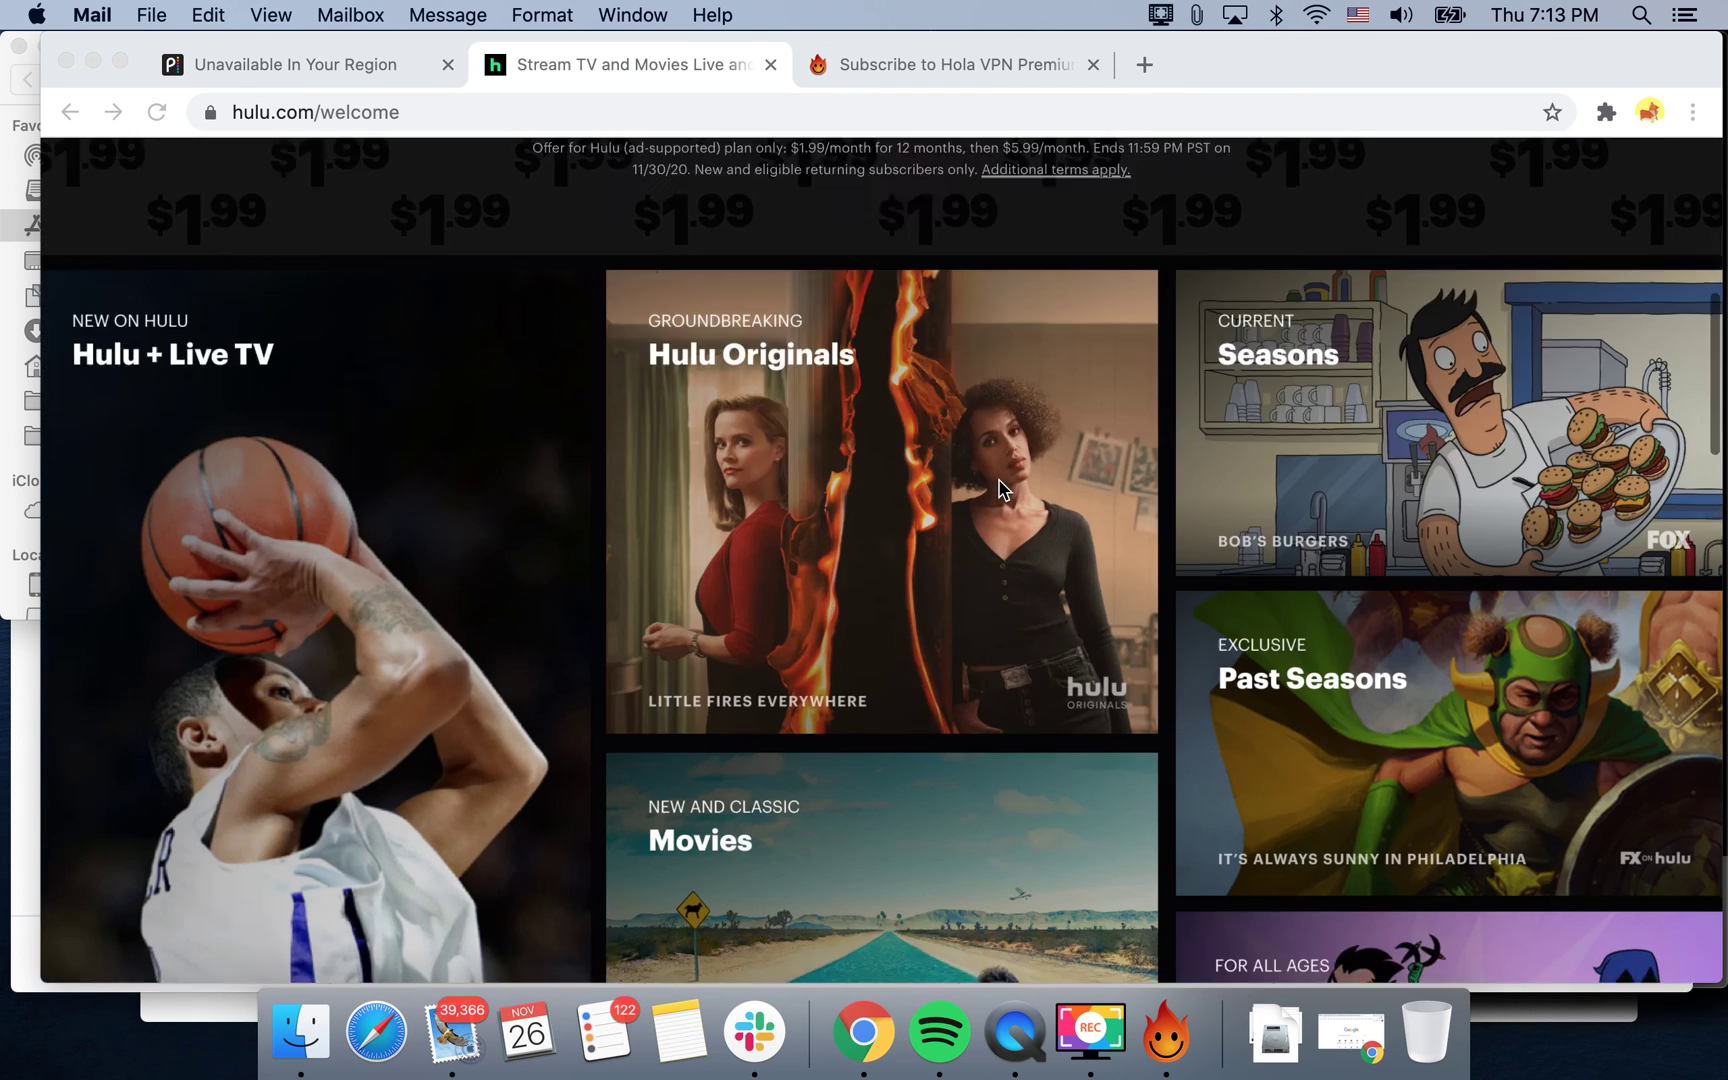
pyautogui.scroll(2, 998, 478)
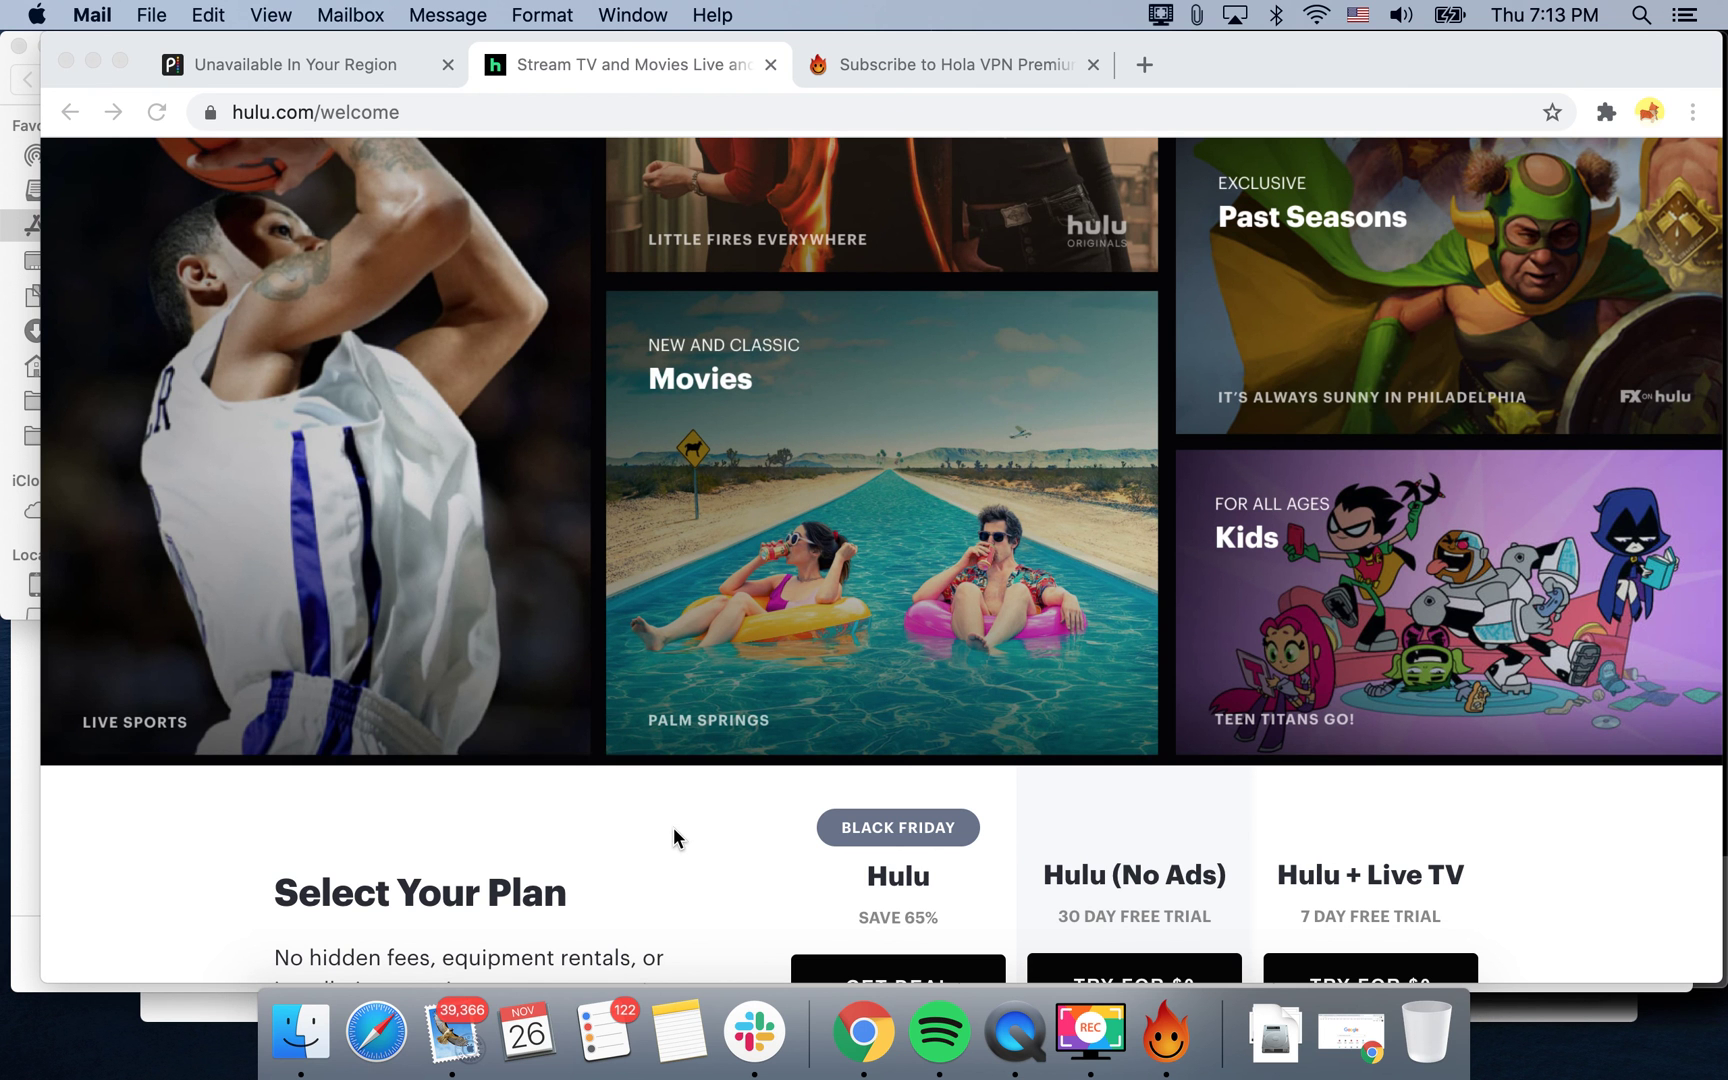
pyautogui.scroll(-7, 674, 828)
pyautogui.scroll(3, 674, 828)
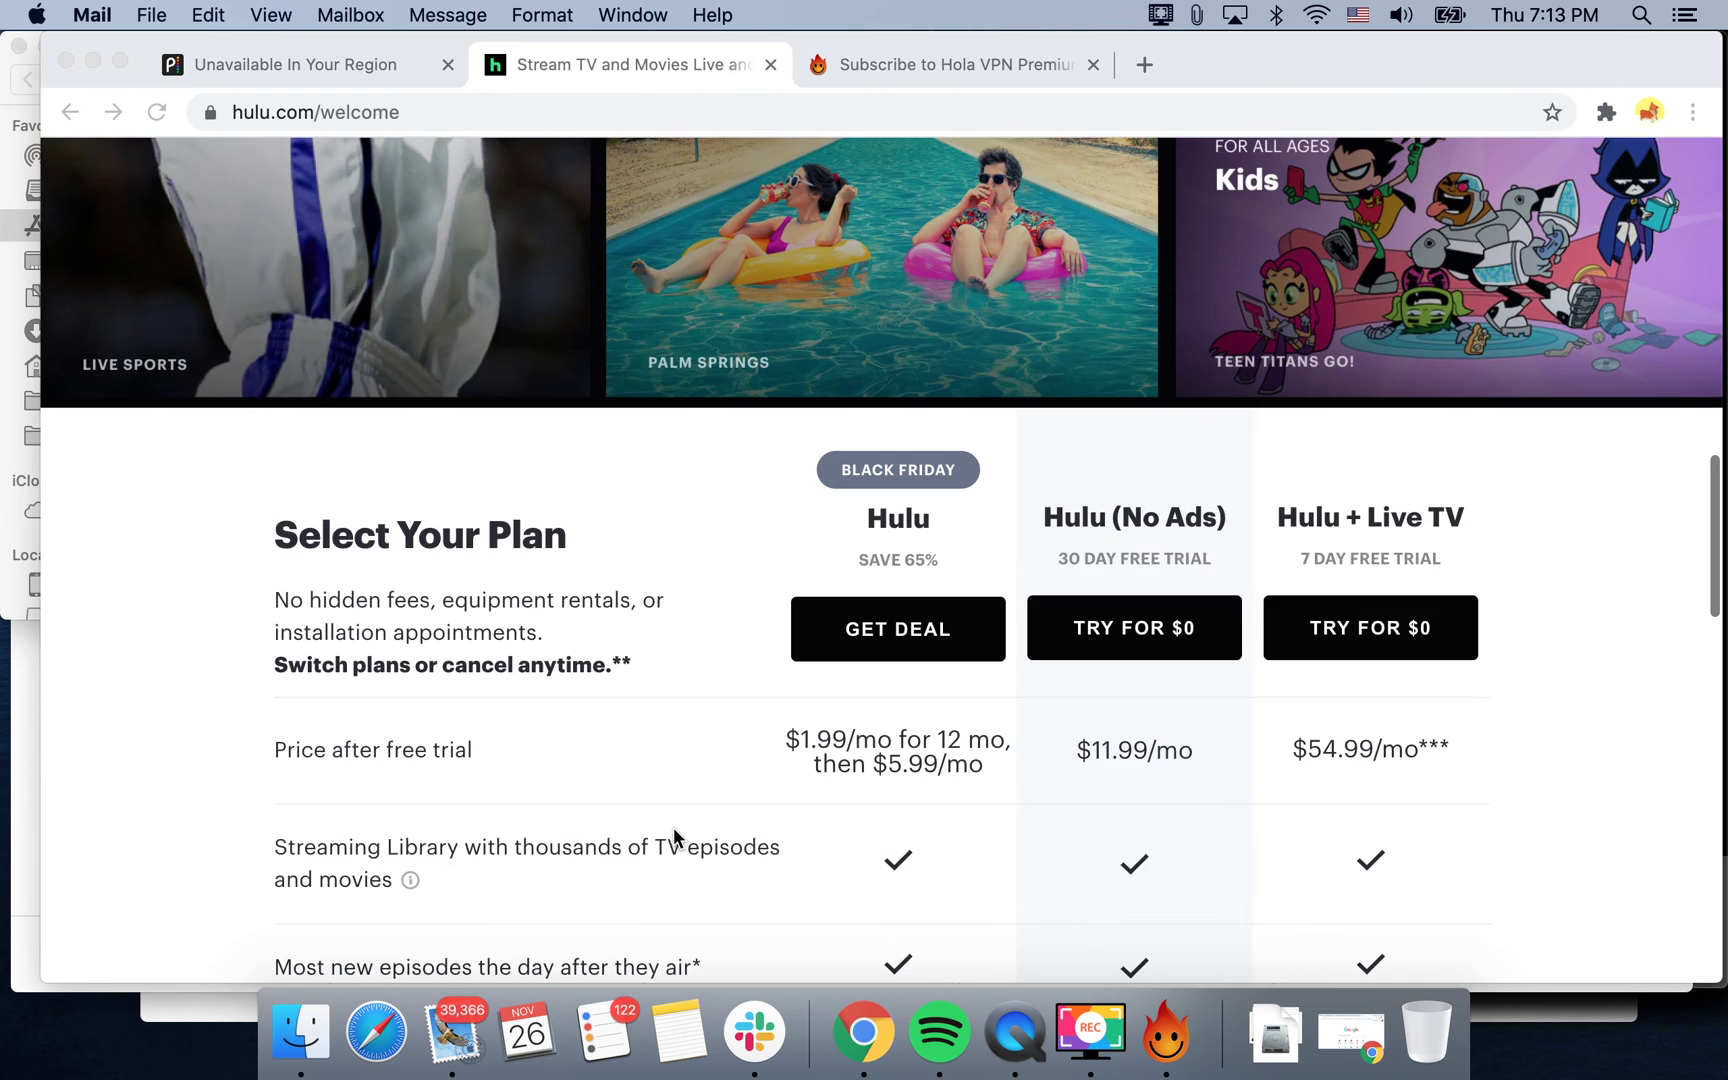
pyautogui.scroll(10, 674, 828)
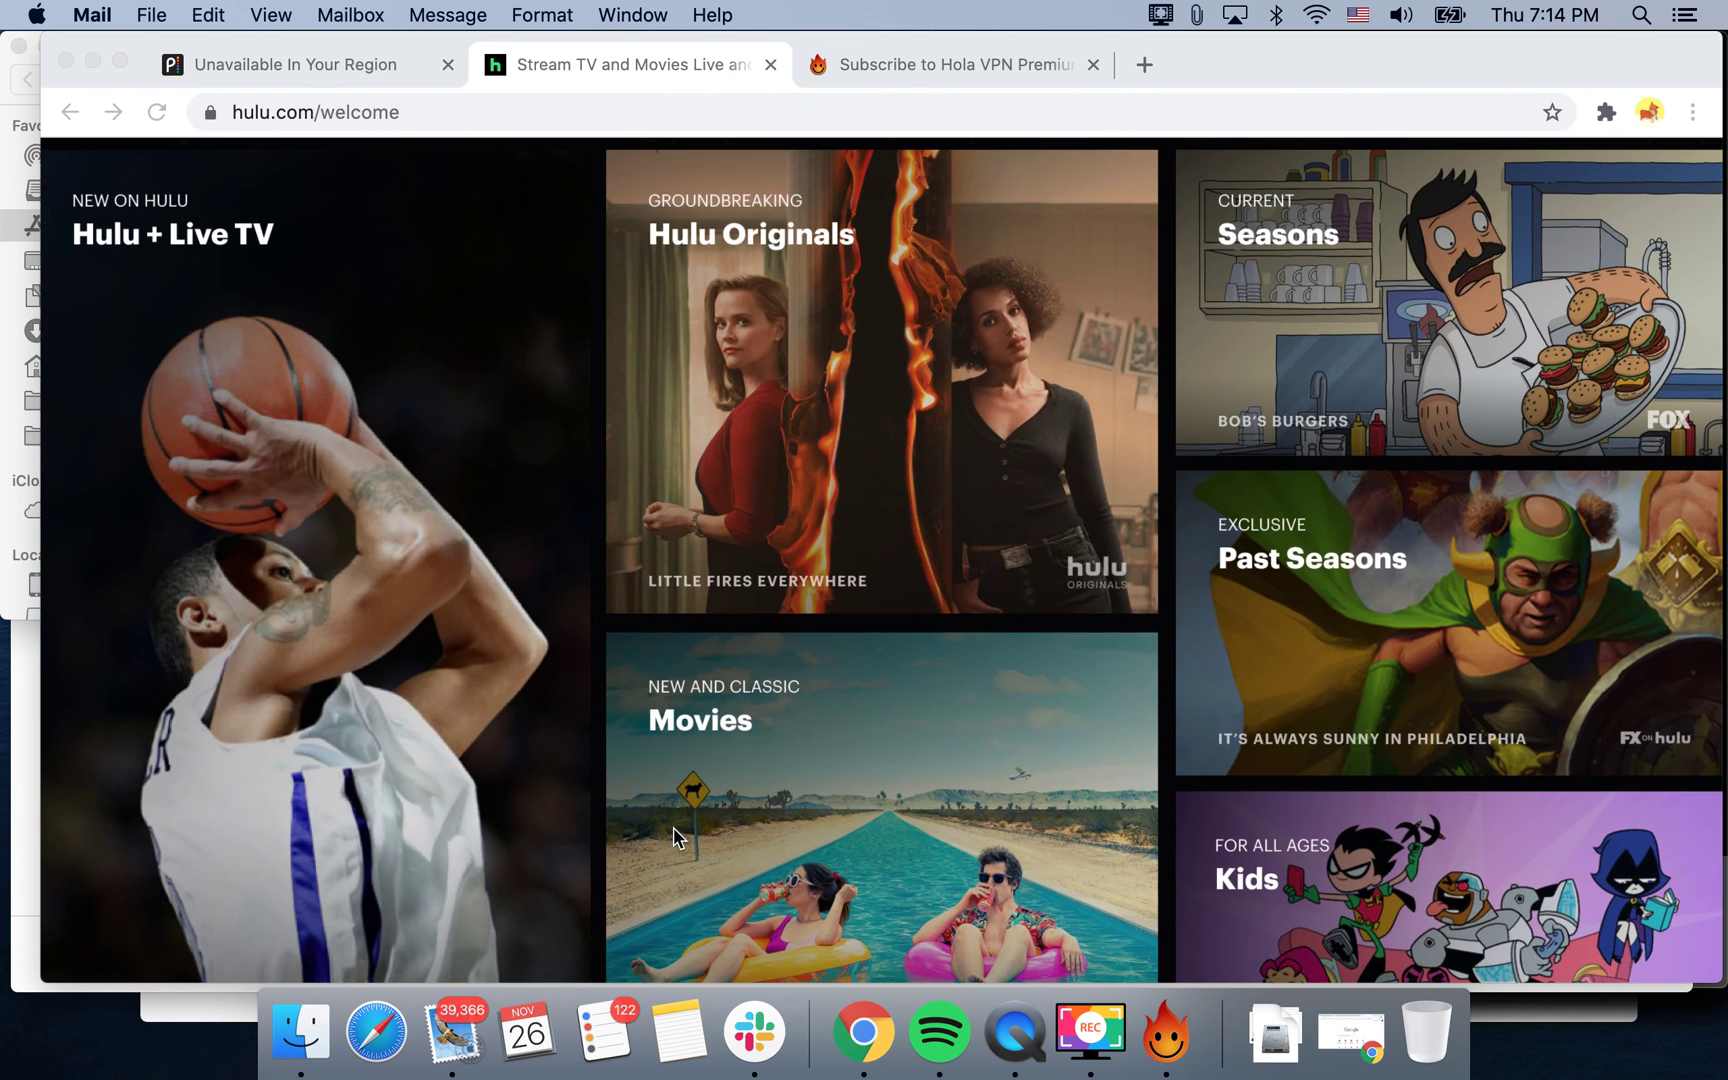
pyautogui.scroll(5, 674, 828)
pyautogui.scroll(5, 674, 838)
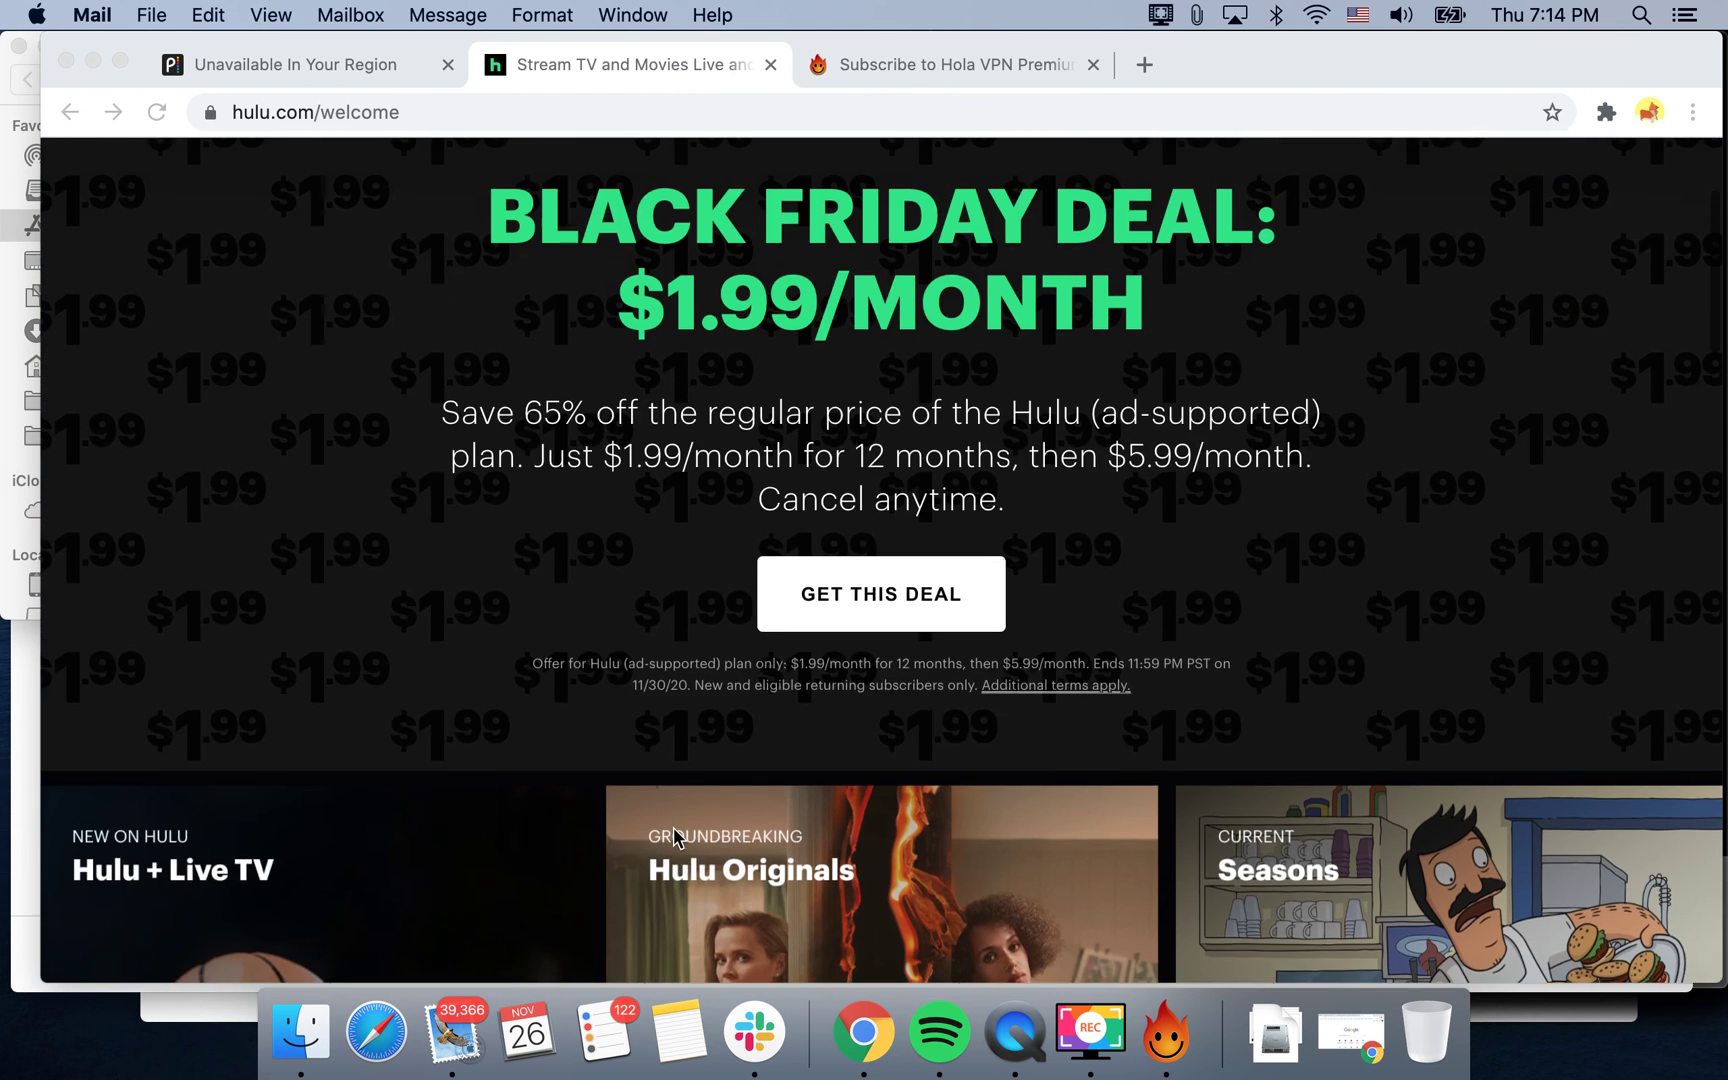
pyautogui.scroll(-5, 675, 830)
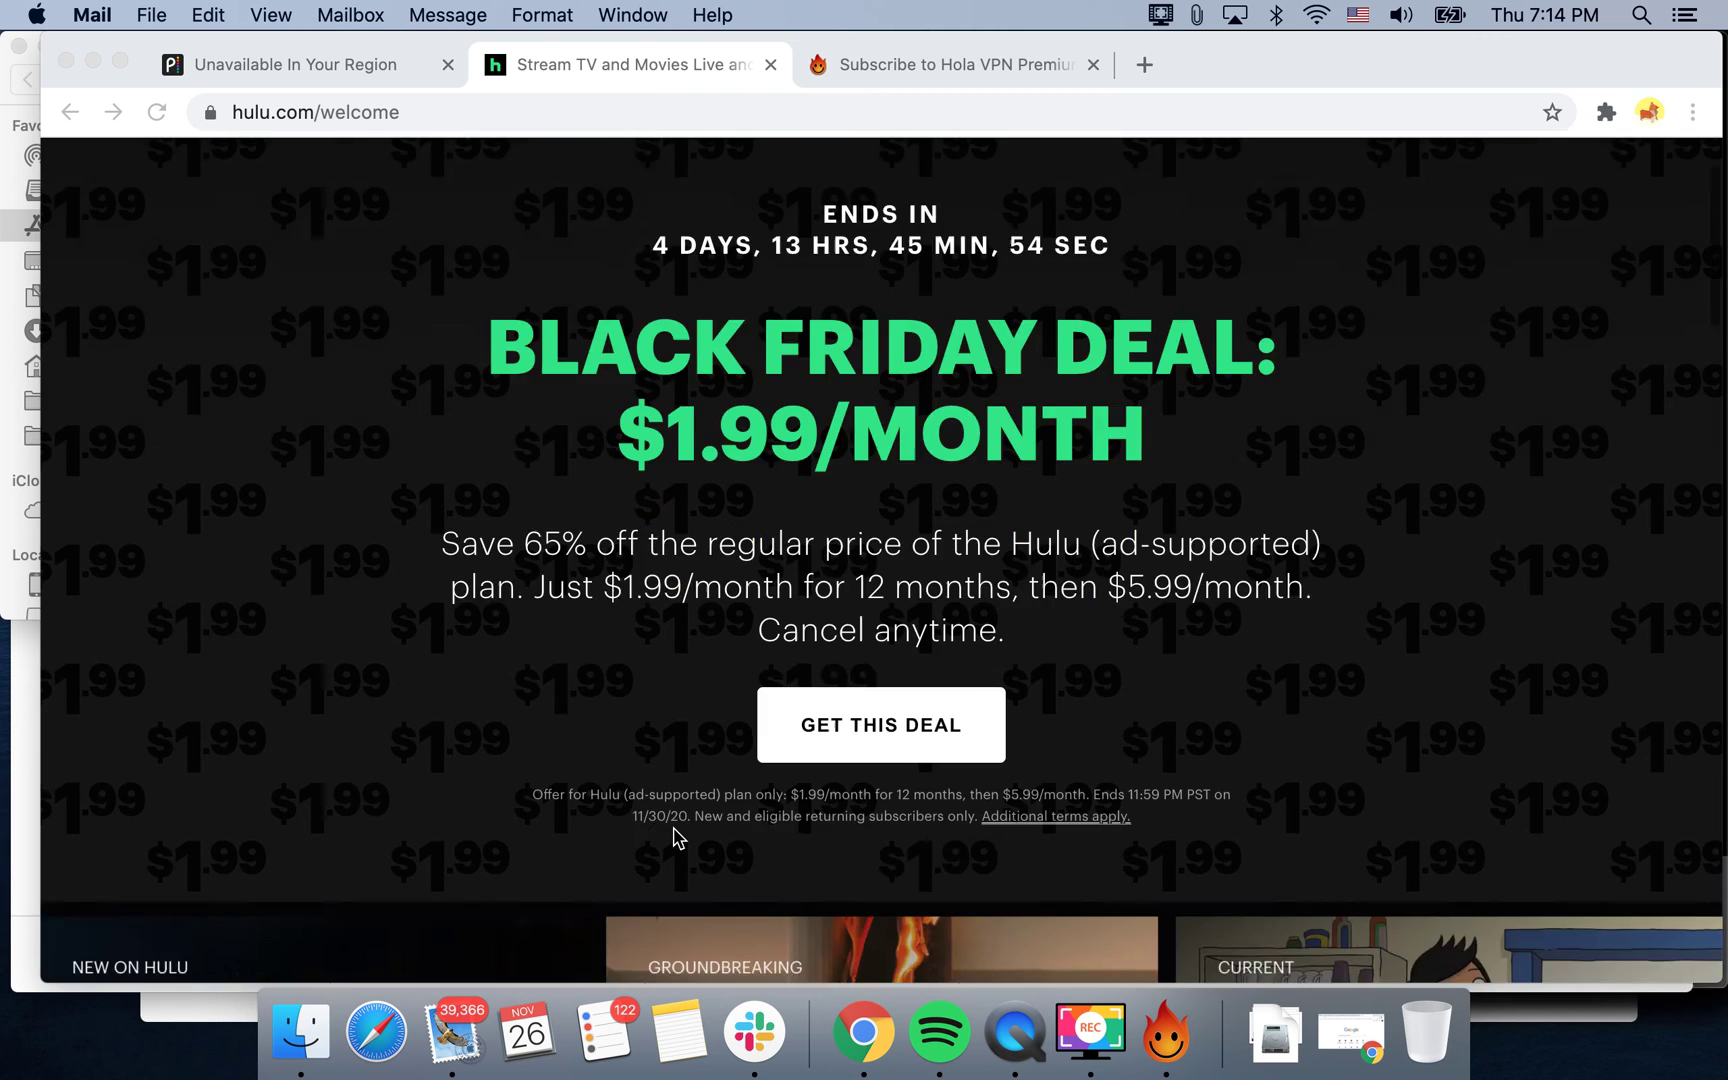
pyautogui.scroll(5, 675, 830)
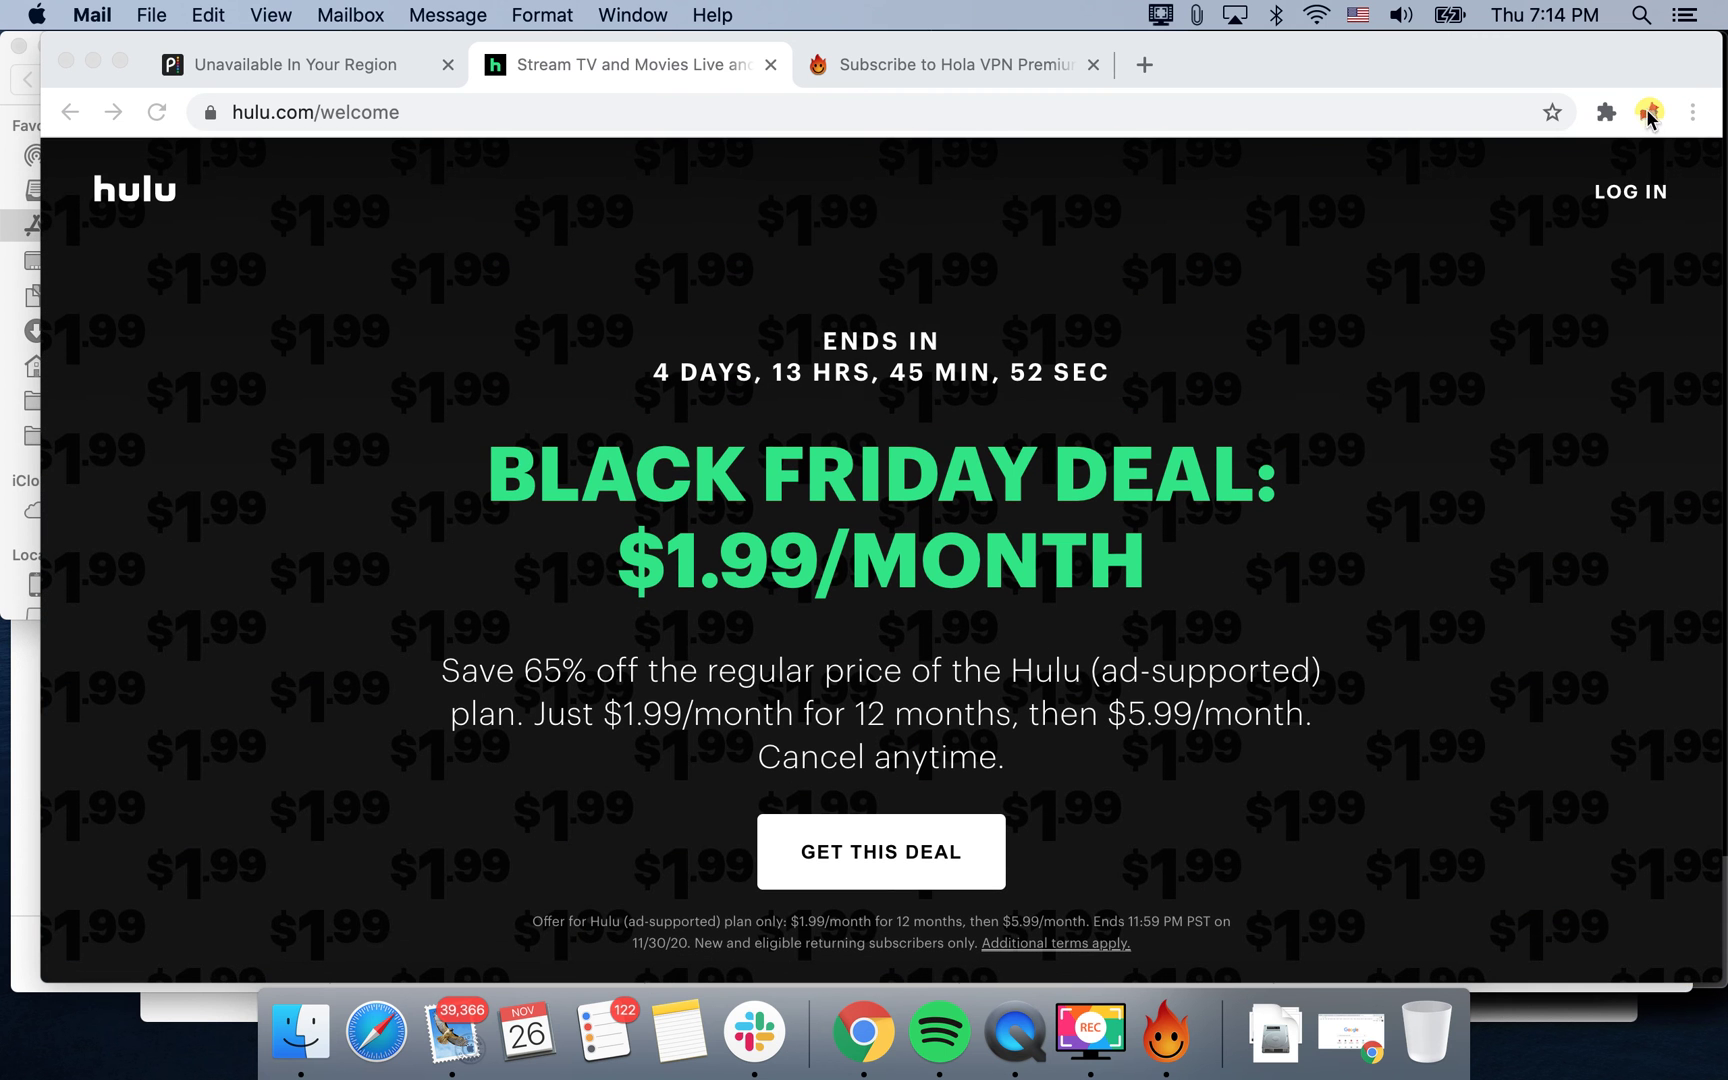
pyautogui.click(1604, 116)
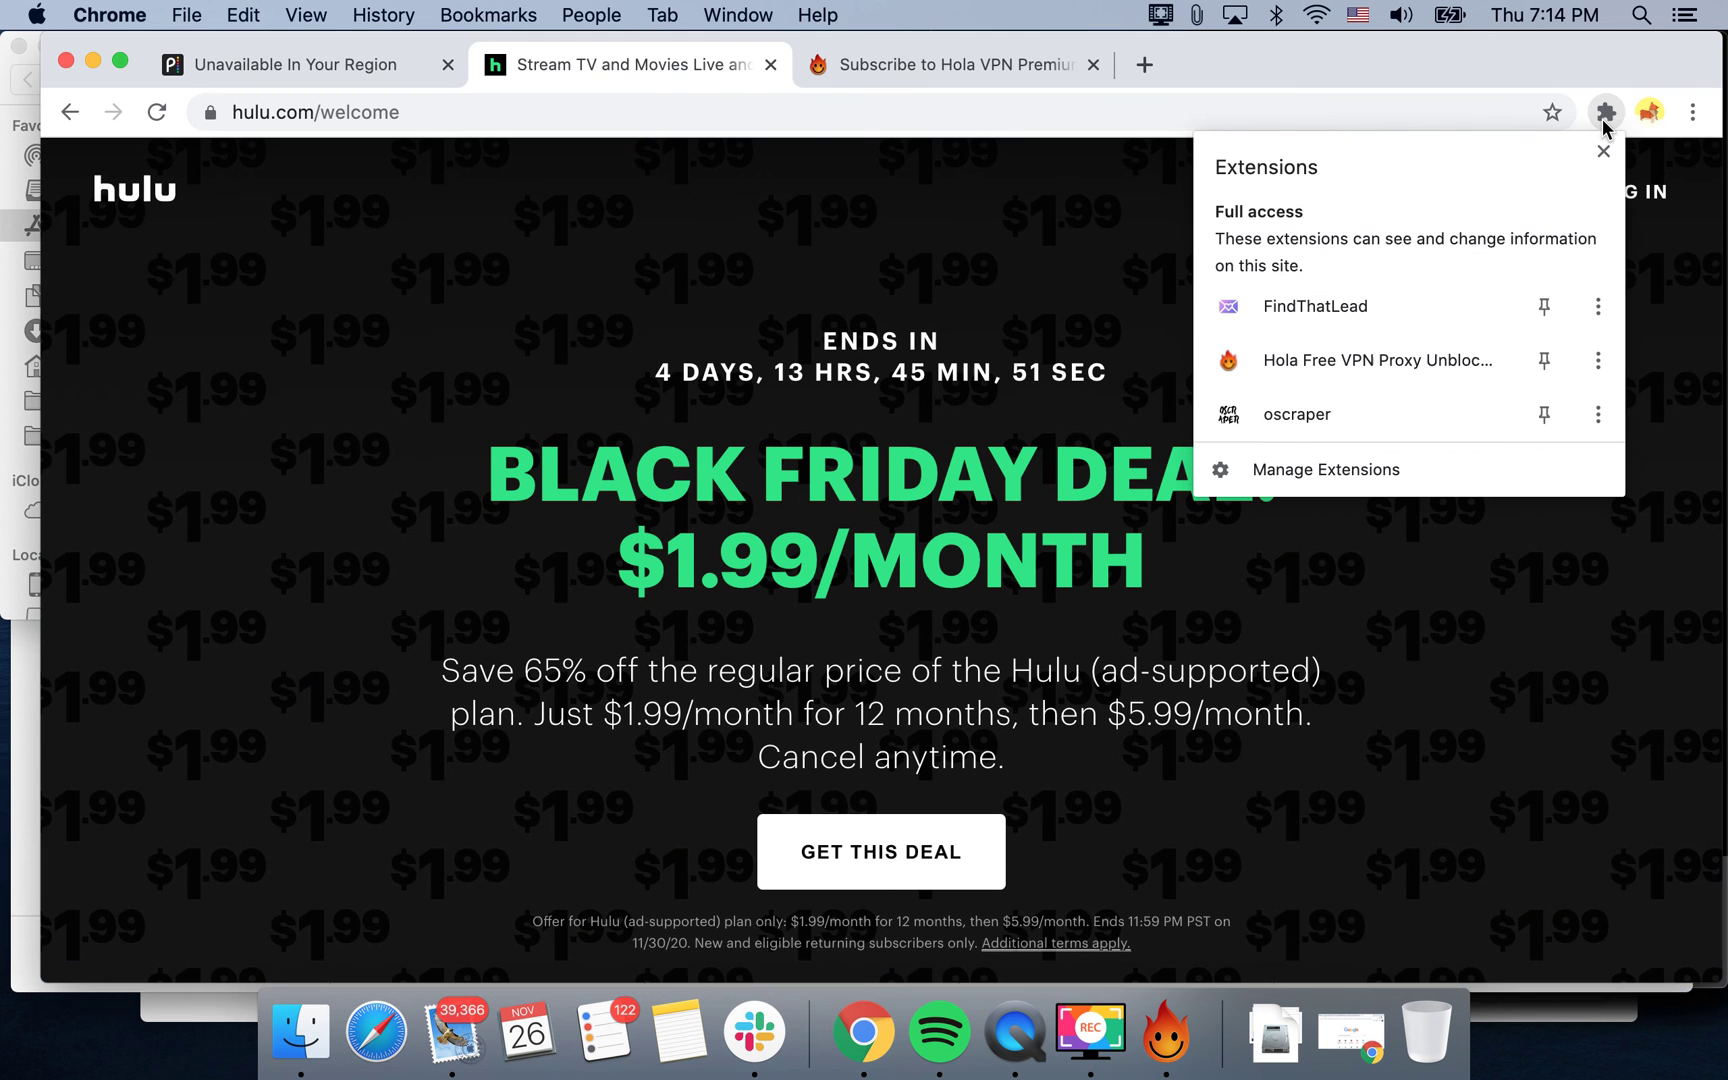
# Step: Open the Hola panel for hulu.com, check the United States country list, and show its menu
pyautogui.click(1410, 380)
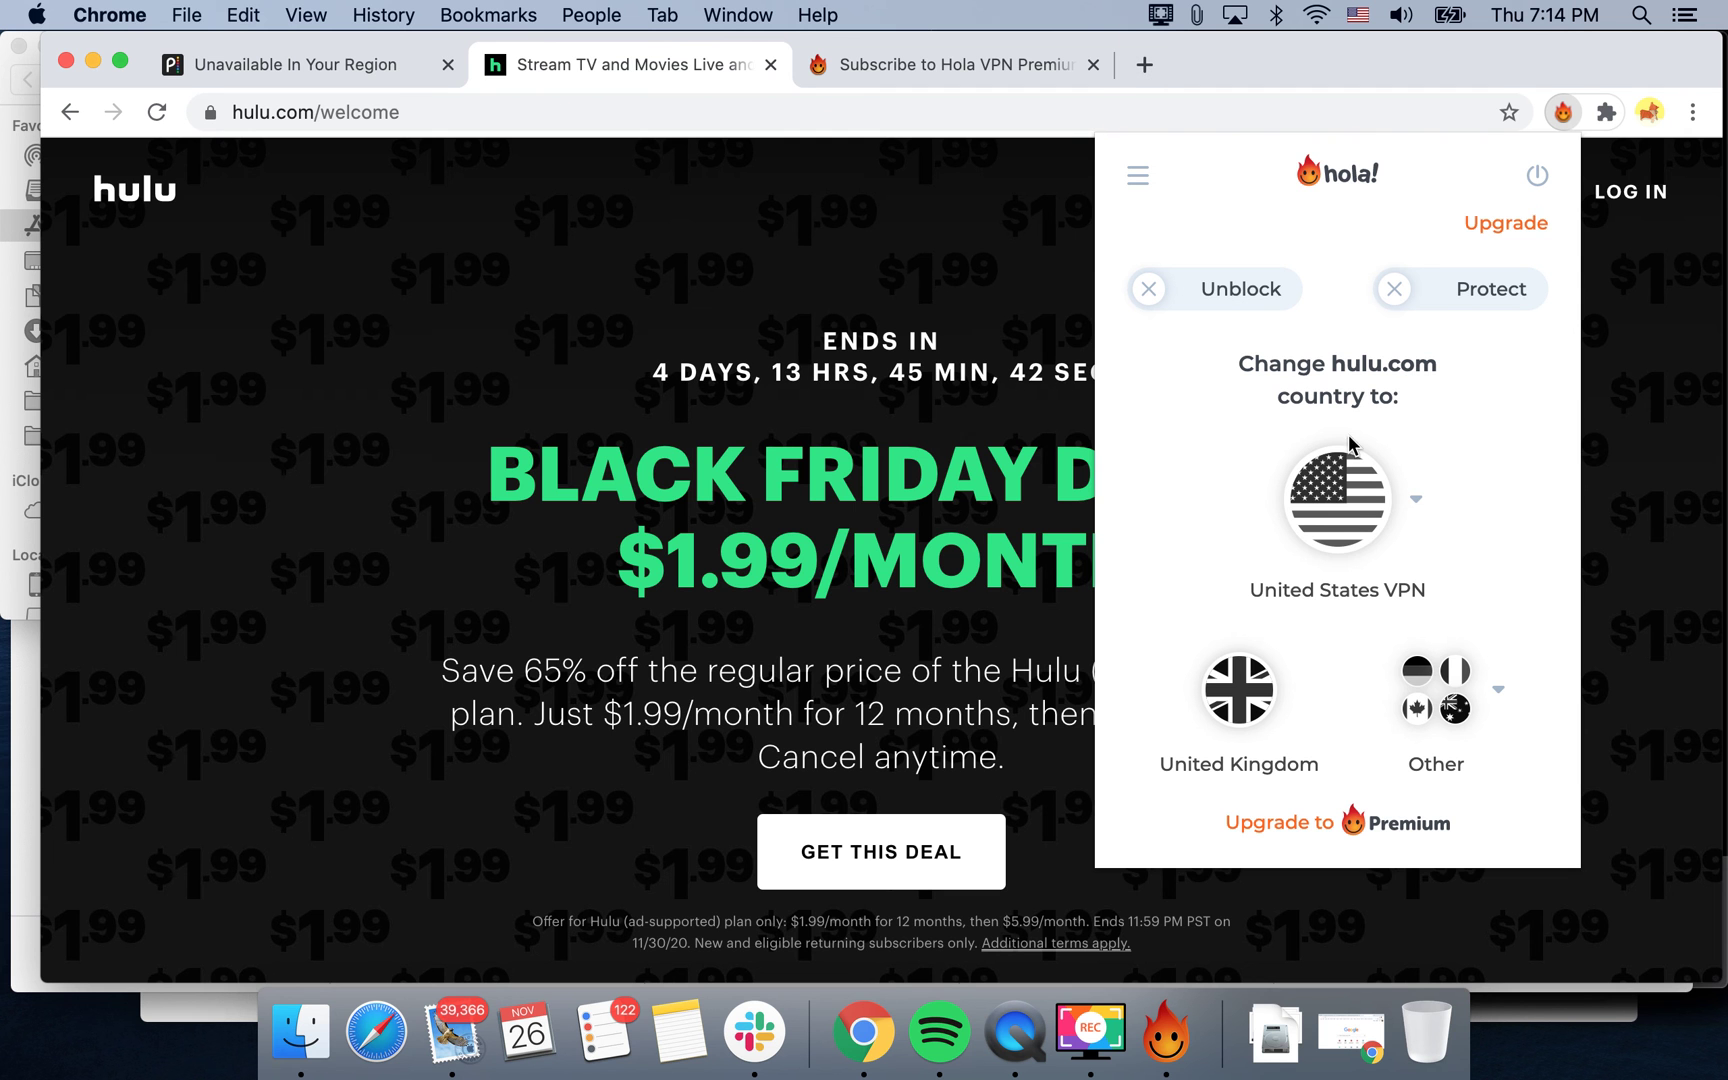
pyautogui.click(1420, 505)
pyautogui.click(1143, 186)
pyautogui.click(1140, 178)
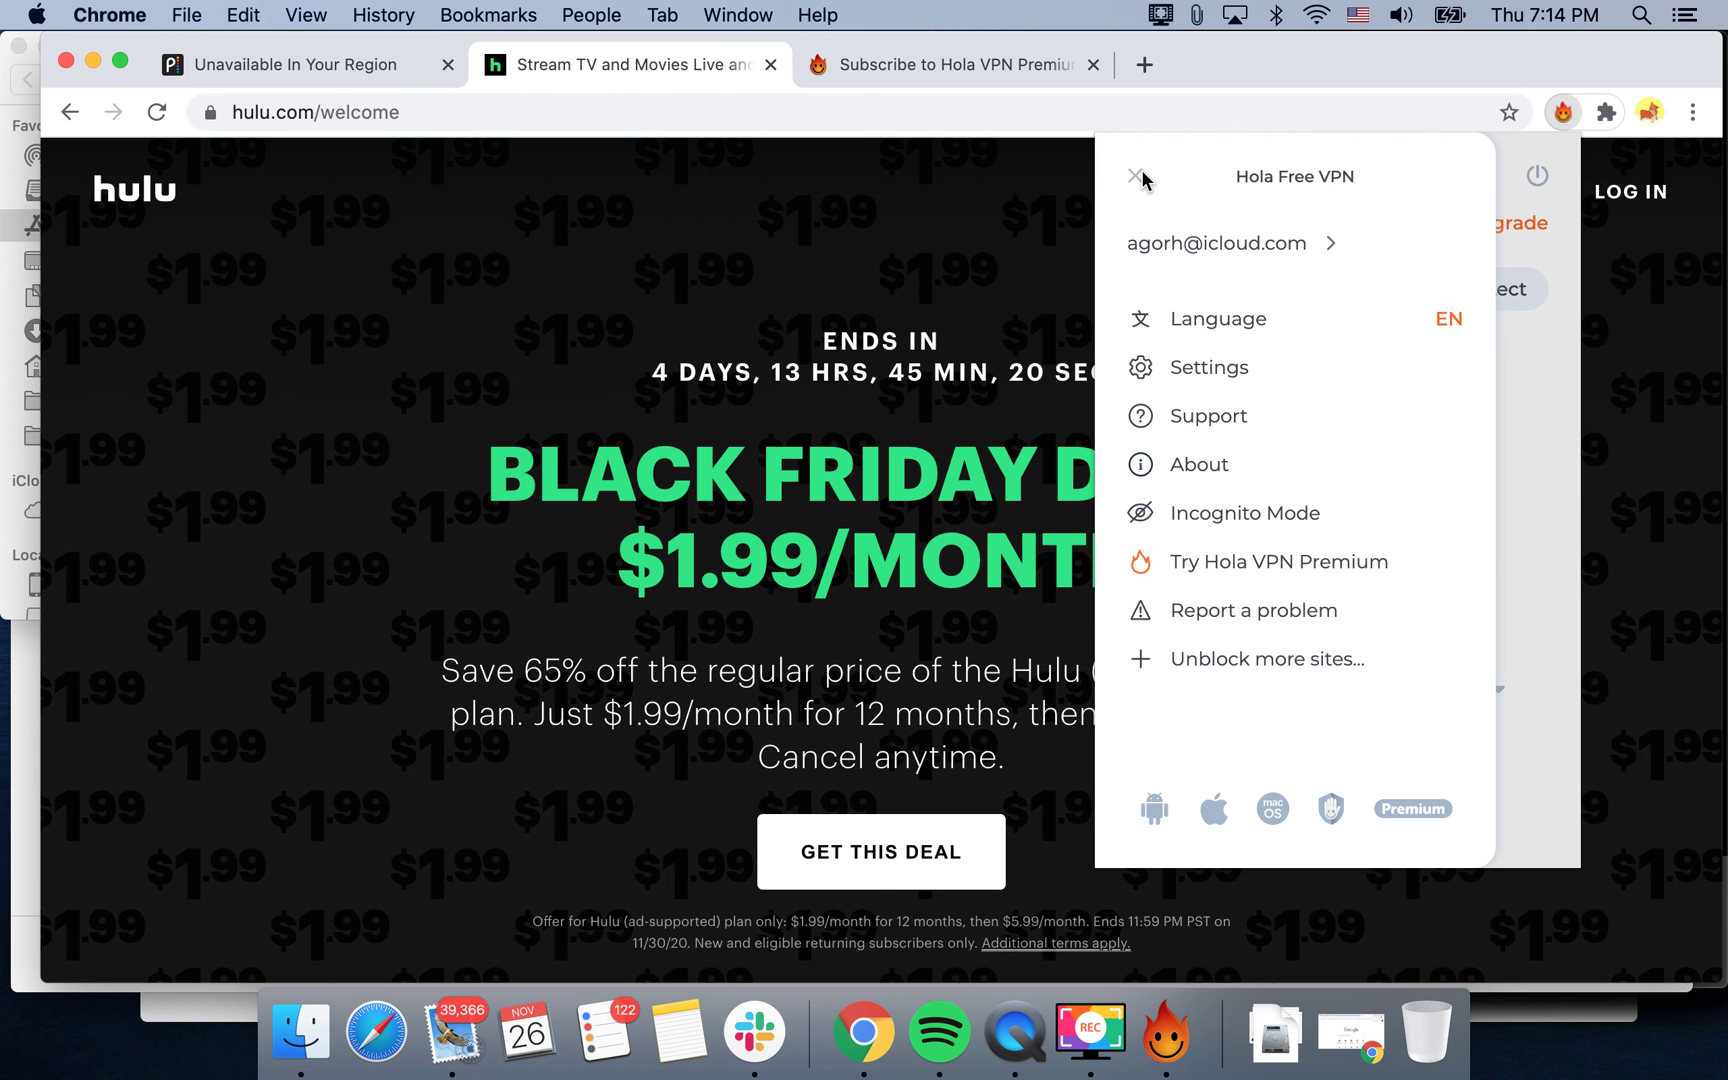